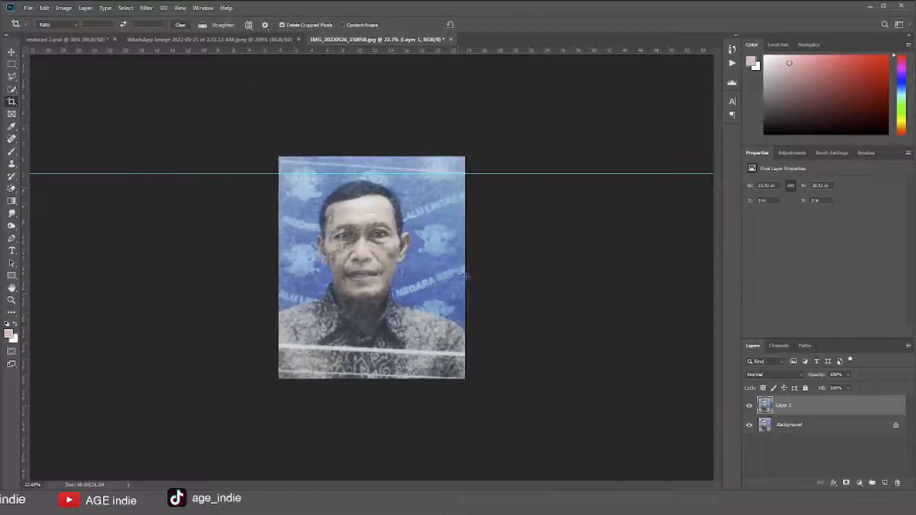
Step: Crop the sides of the photo to a width of about 22.08 in and flatten the image into a single background layer
click(451, 280)
drag(467, 268, 462, 312)
key(Return)
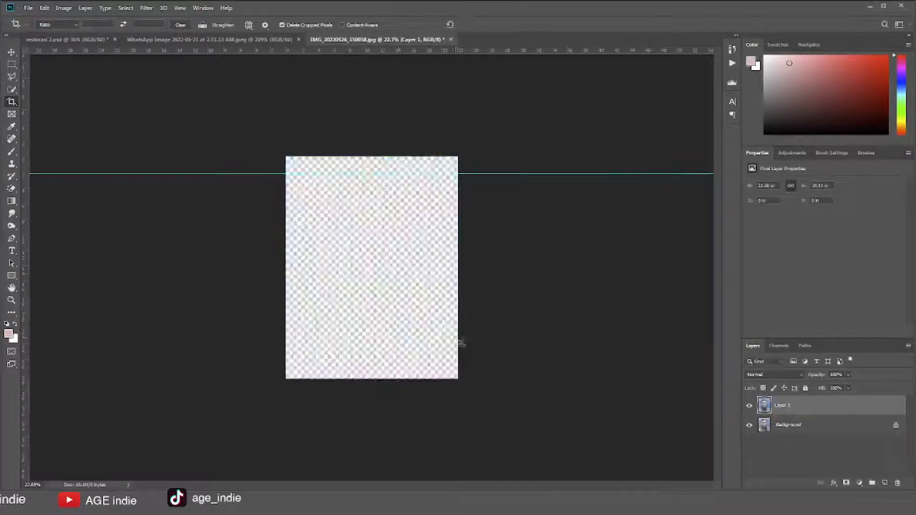
key(v)
click(85, 8)
click(110, 352)
Step: Resample the image to a resolution of 300 pixels/inch, keeping its dimensions in inches
click(63, 9)
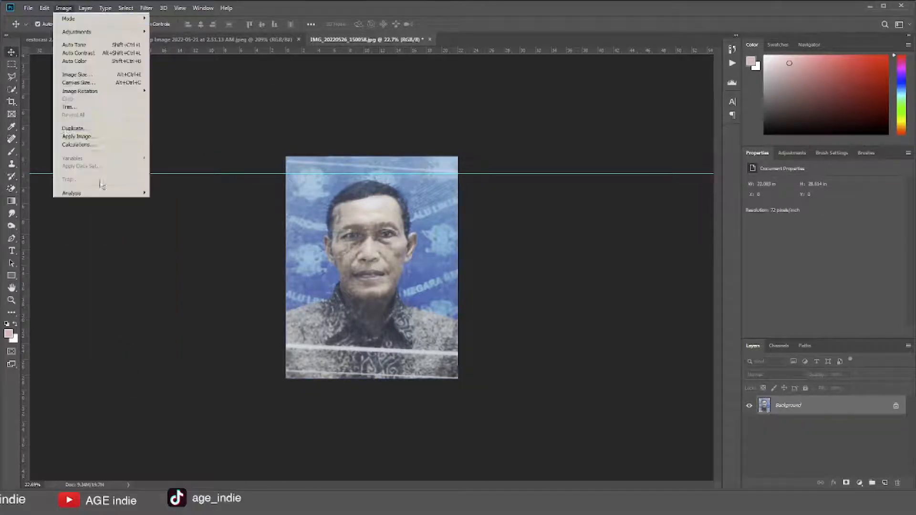
click(76, 74)
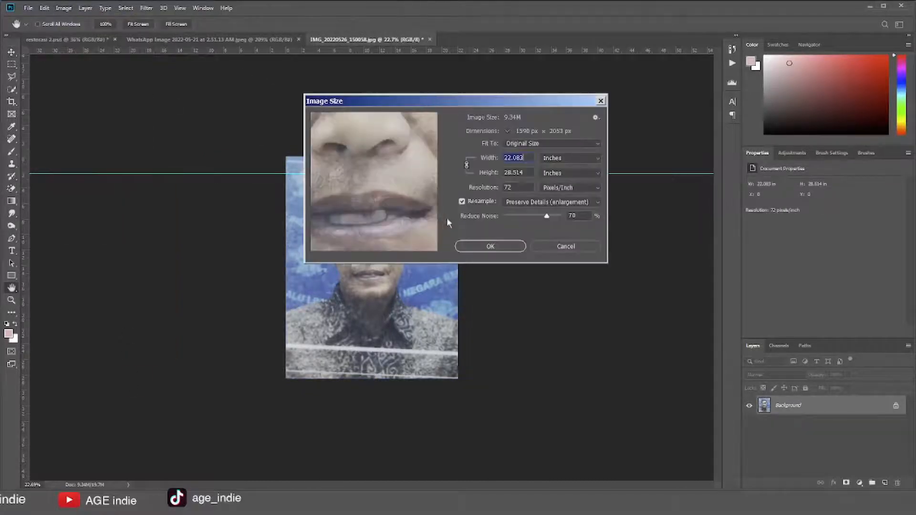
text(300)
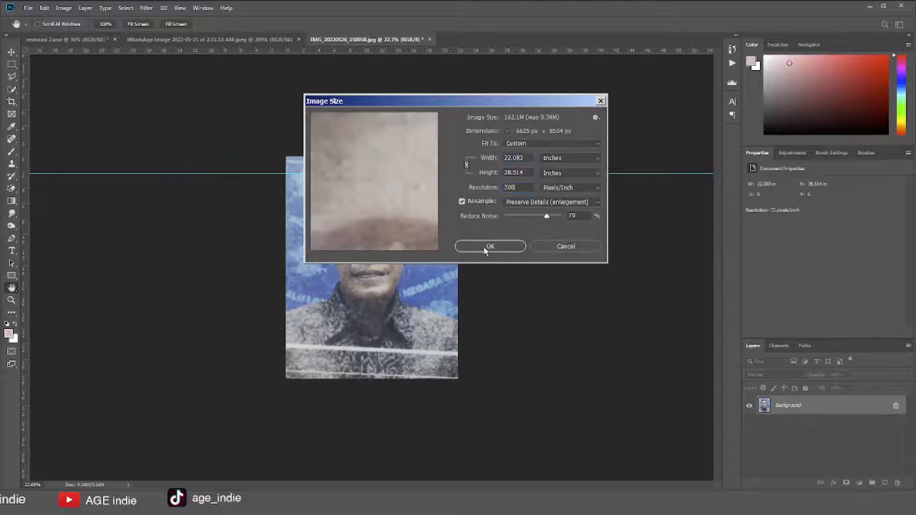
click(480, 254)
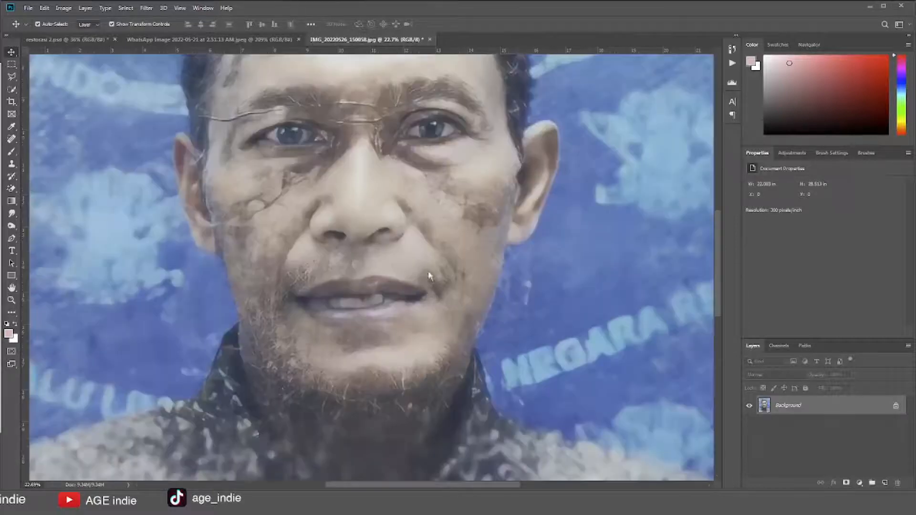
Step: Fit the whole photo in view and remove the horizontal guide above the man's head
scroll(407, 269, down, 5)
key(ctrl+0)
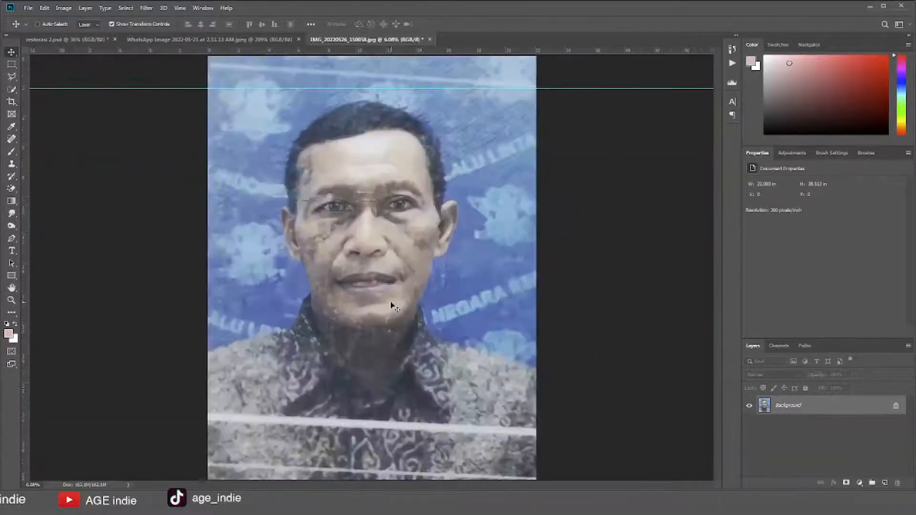
drag(572, 88, 570, 52)
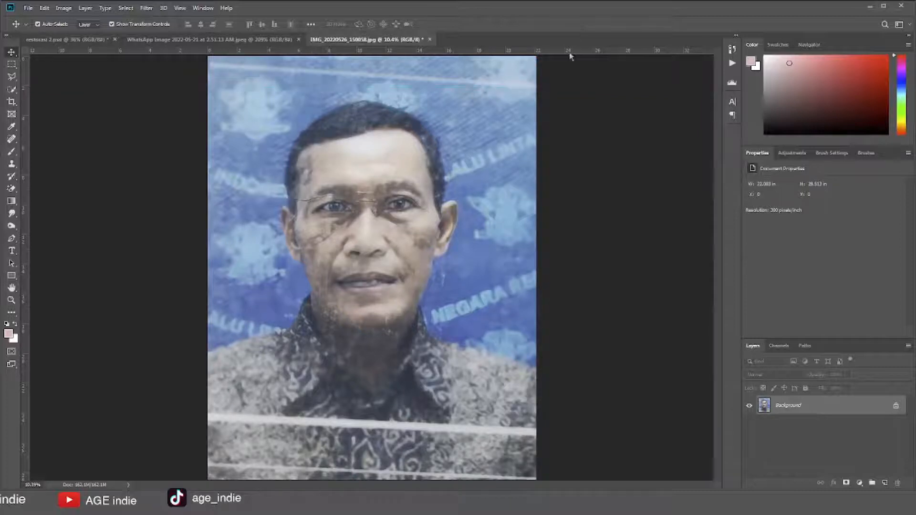
Step: Apply a Shadows/Highlights adjustment to the photo with Shadows at 7% and Highlights at 12%
click(63, 8)
mouse_move(81, 32)
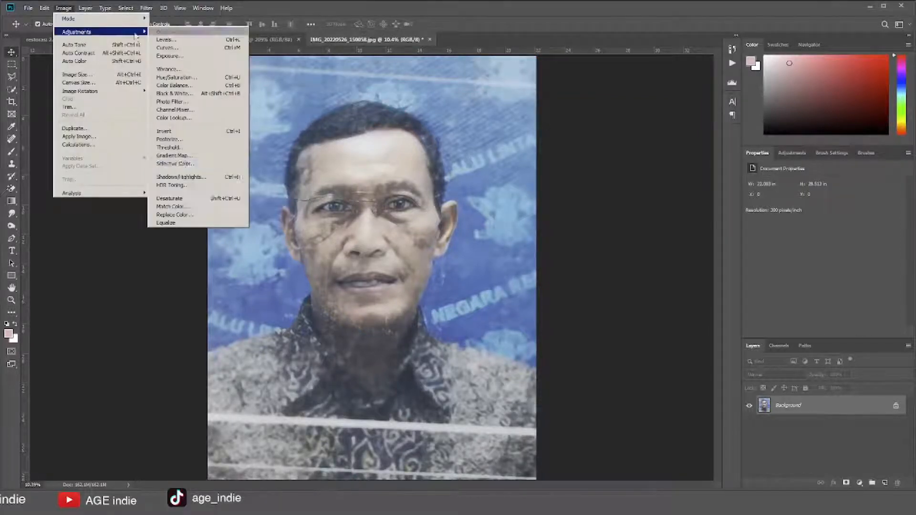
click(222, 177)
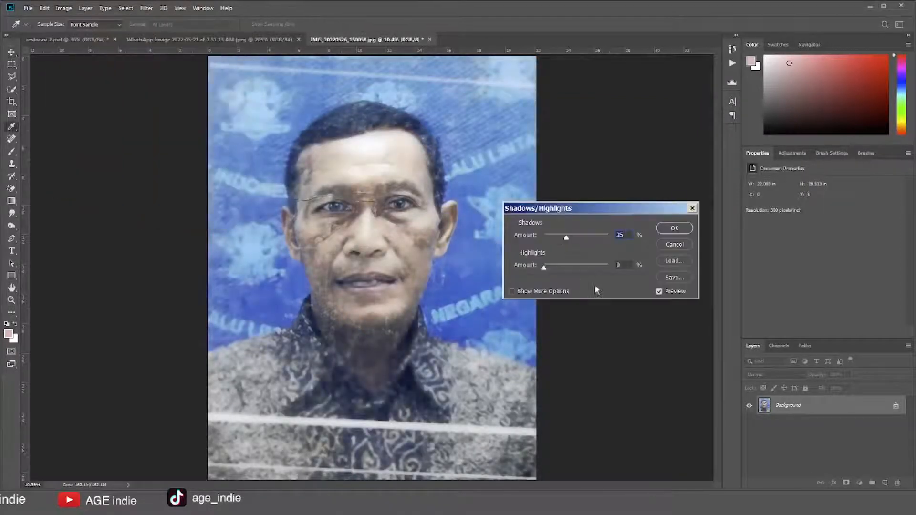
drag(544, 270, 556, 272)
mouse_move(567, 238)
mouse_down()
mouse_move(550, 243)
mouse_move(547, 258)
mouse_move(551, 245)
mouse_up()
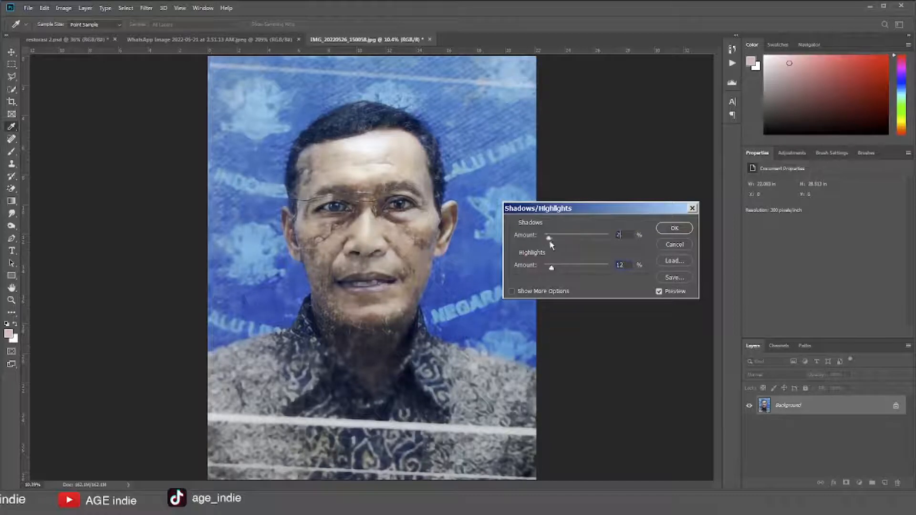
click(674, 229)
Step: Apply a Levels adjustment on the RGB channel with input levels 13, 1.14 and 226
key(ctrl+l)
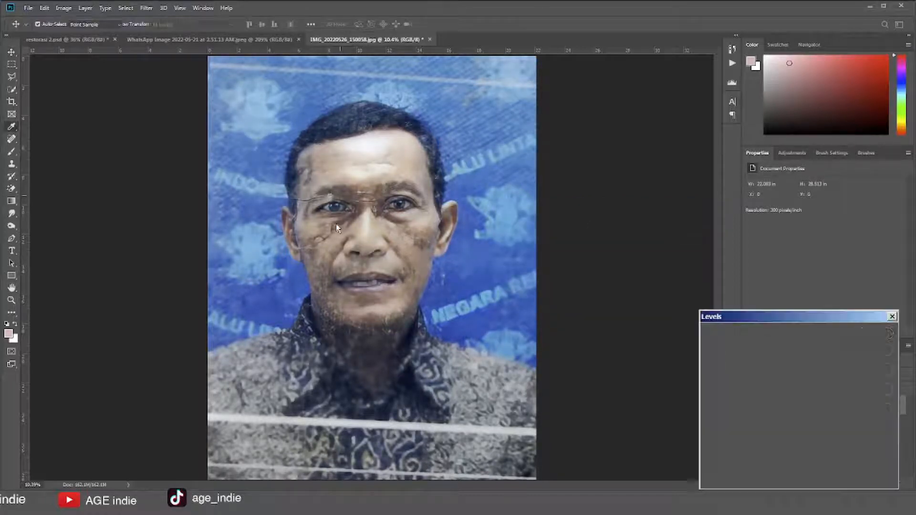
drag(832, 424, 820, 424)
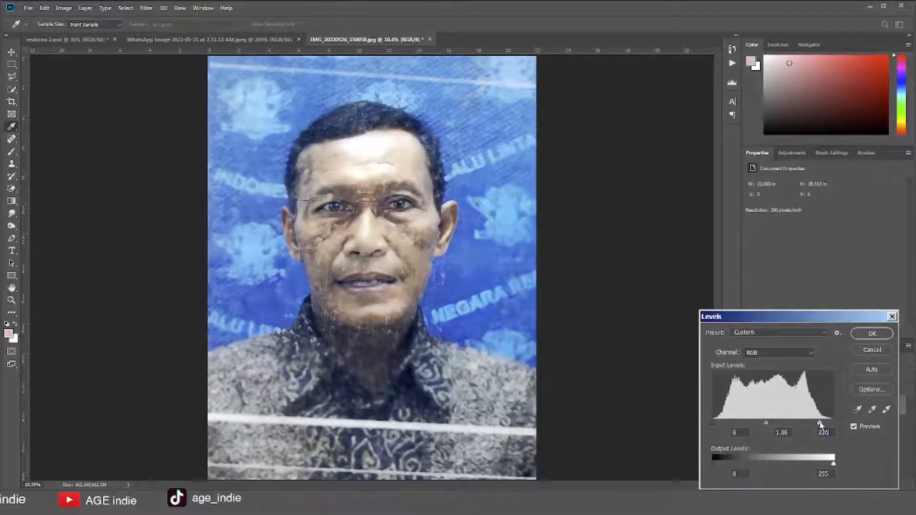
drag(713, 423, 719, 423)
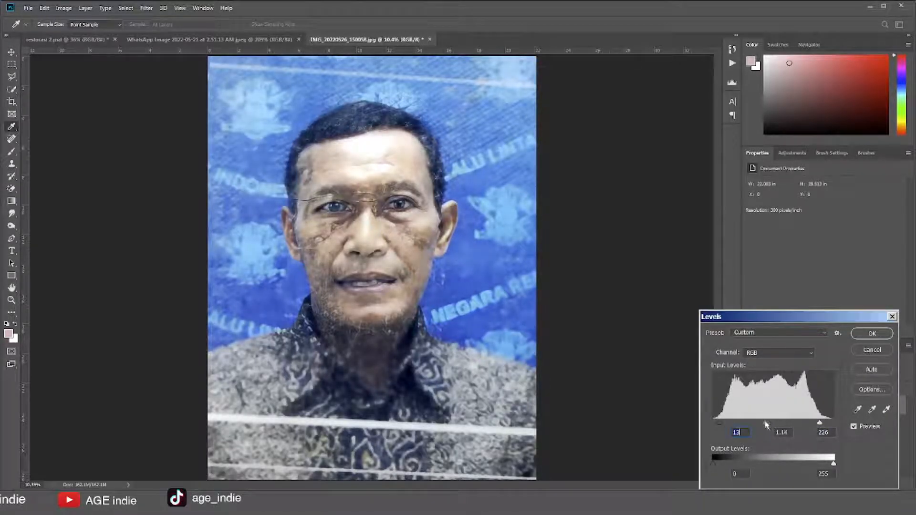
click(871, 334)
Step: Apply a Photo Filter adjustment using Warming Filter (85) at 25% density with luminosity preserved
click(63, 8)
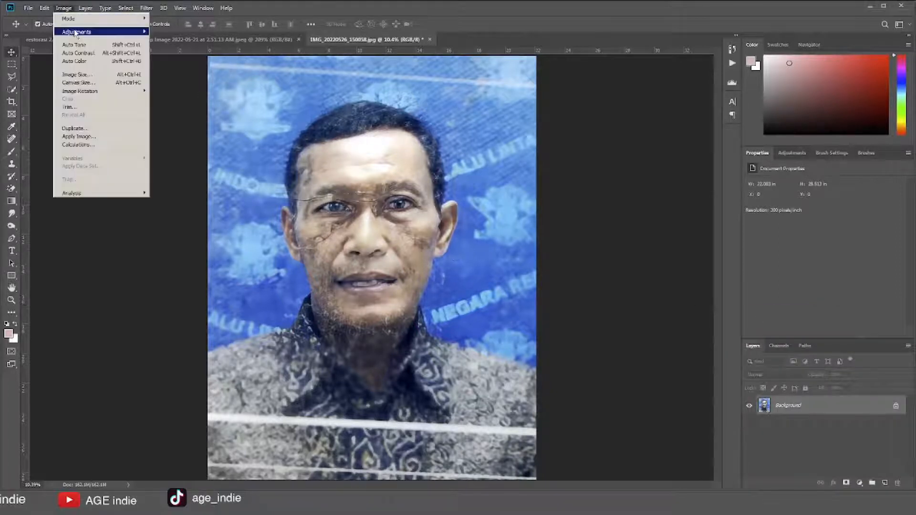
mouse_move(76, 32)
click(223, 101)
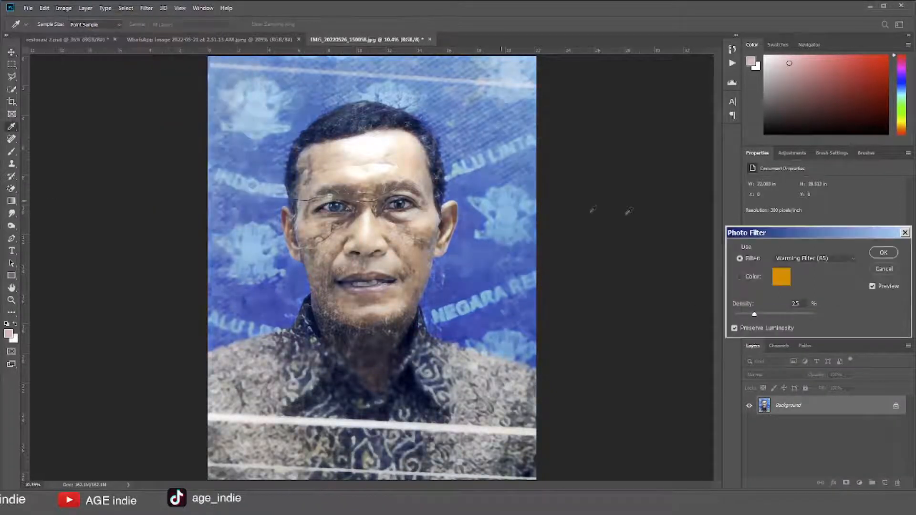
click(883, 254)
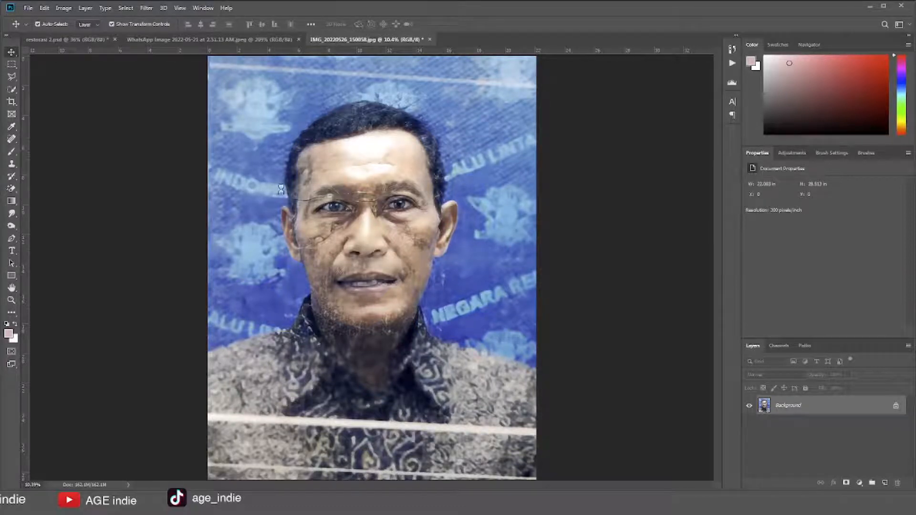
Step: Apply Smart Sharpen to the photo with amount 328%, radius 3.9 px, noise reduction 10% and Lens Blur removal
click(146, 8)
mouse_move(172, 156)
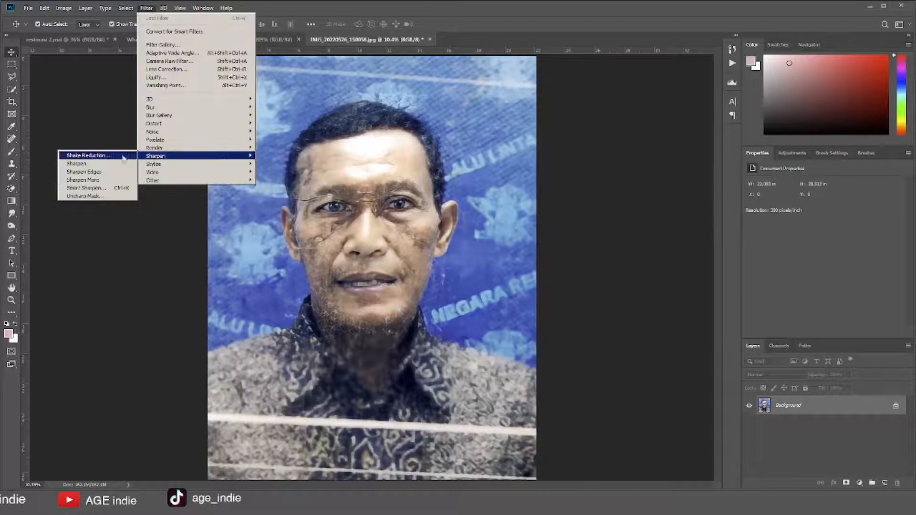
click(115, 188)
drag(545, 106, 733, 266)
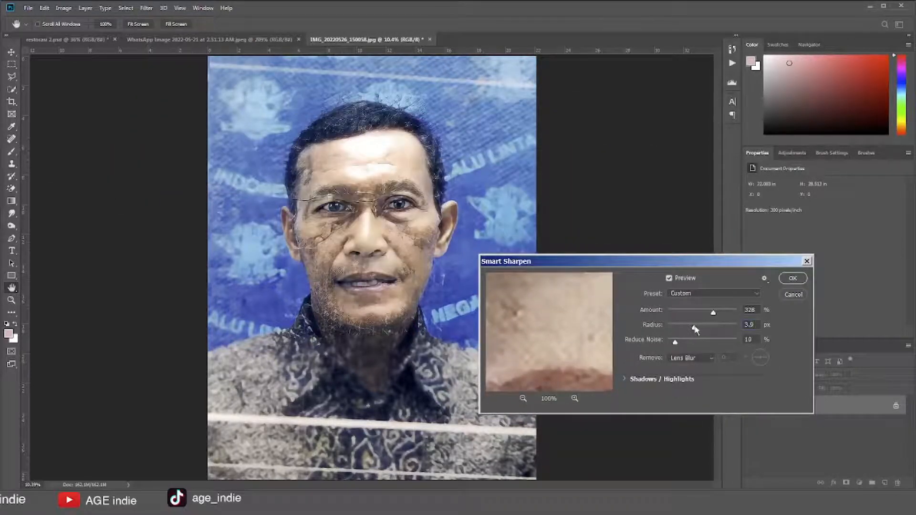
click(799, 279)
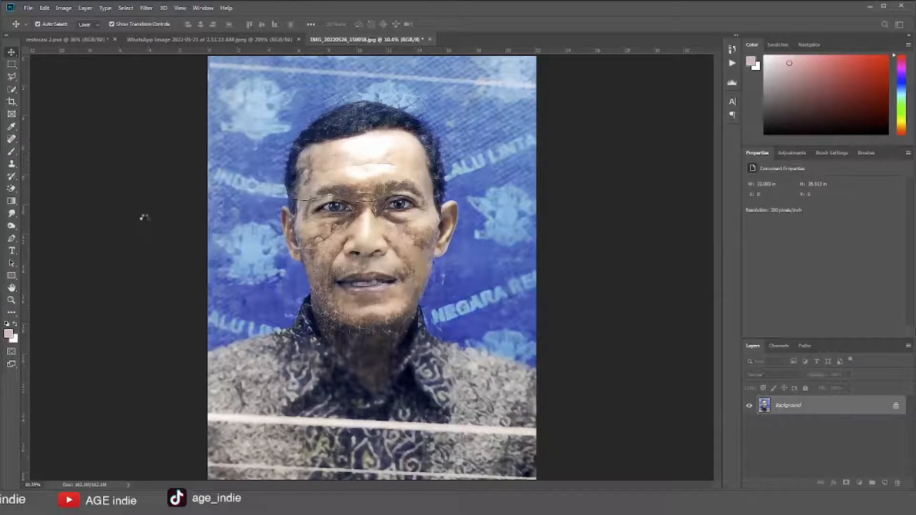
Step: Add a new layer and use the Smudge tool to smooth the cracks and blotches on the forehead, nose bridge and man's left cheek
click(884, 481)
click(11, 213)
scroll(372, 201, up, 5)
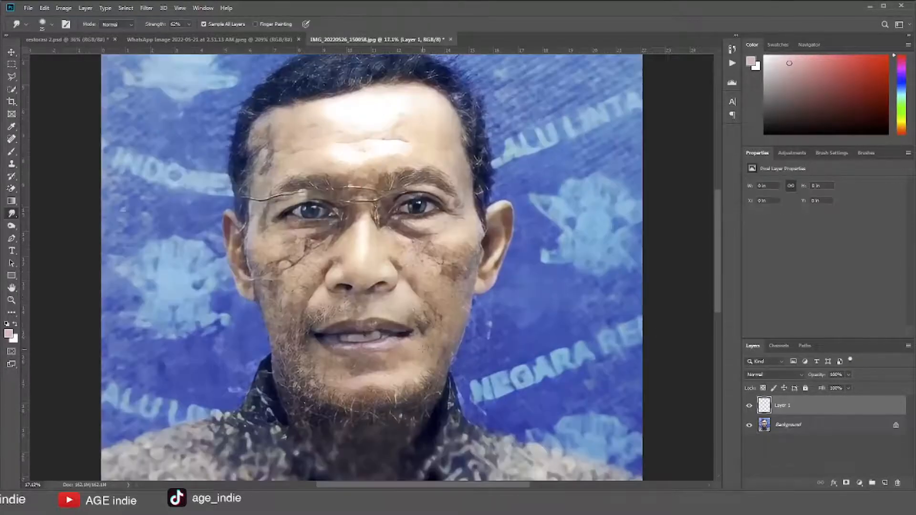
drag(469, 256, 386, 240)
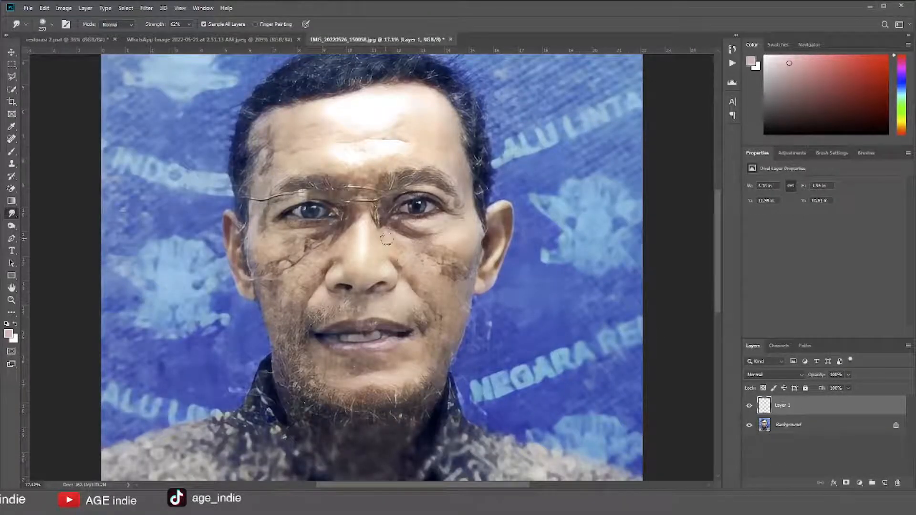
mouse_move(446, 244)
mouse_down()
mouse_move(409, 130)
mouse_move(369, 140)
mouse_move(372, 125)
mouse_move(282, 138)
mouse_move(268, 163)
mouse_move(298, 165)
mouse_move(352, 198)
mouse_move(370, 168)
mouse_move(400, 226)
mouse_move(457, 210)
mouse_move(401, 233)
mouse_move(441, 263)
mouse_move(415, 274)
mouse_move(432, 309)
mouse_up()
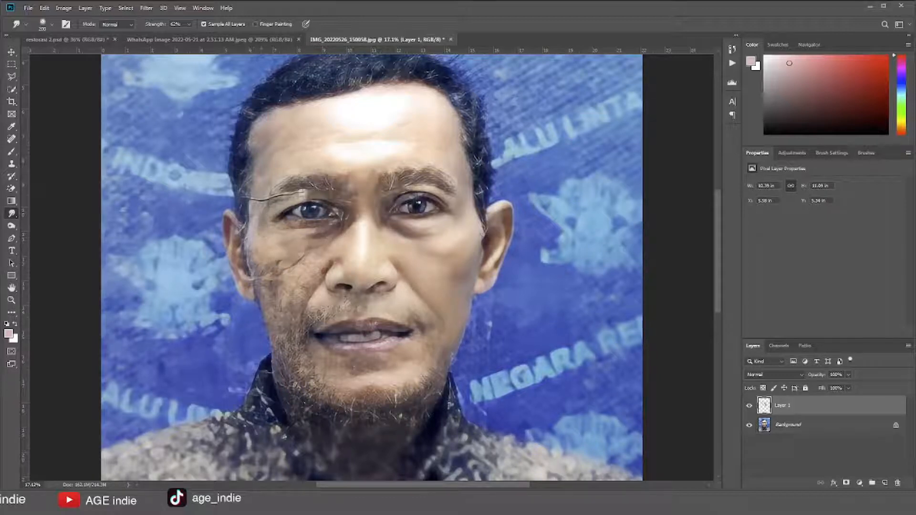
Step: Smudge away the remaining cracks and stubble around the man's right eye and cheek, mouth, chin and neck
drag(327, 228, 313, 233)
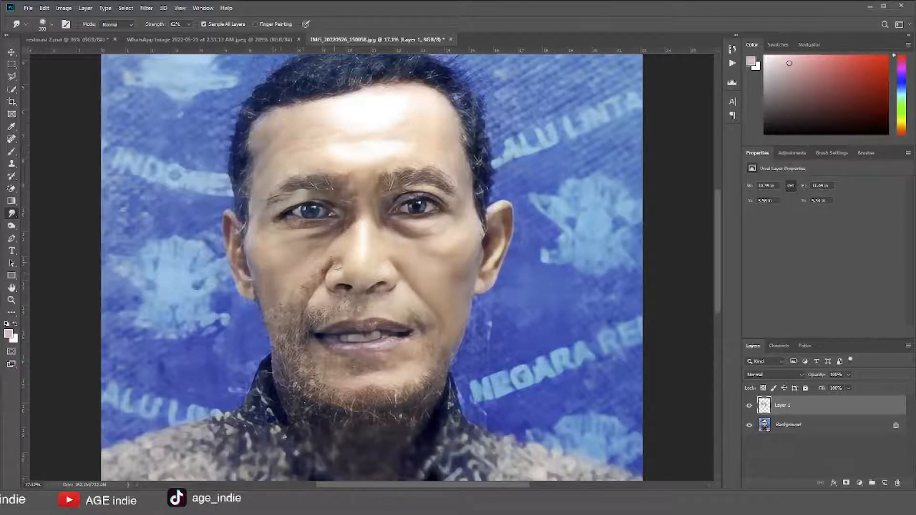
mouse_move(299, 308)
mouse_down()
mouse_move(302, 376)
mouse_move(325, 395)
mouse_move(382, 377)
mouse_move(400, 399)
mouse_move(425, 382)
mouse_move(310, 324)
mouse_move(327, 309)
mouse_up()
key(bracketleft)
key(bracketleft)
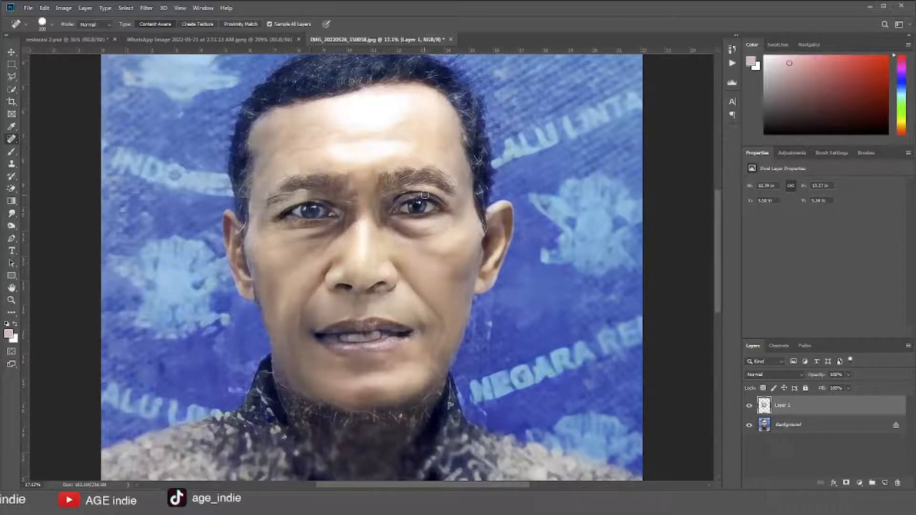
scroll(333, 217, down, 5)
mouse_move(347, 318)
mouse_down()
mouse_move(413, 321)
mouse_move(426, 335)
mouse_move(357, 335)
mouse_move(345, 373)
mouse_move(333, 323)
mouse_move(312, 299)
mouse_move(413, 400)
mouse_move(401, 382)
mouse_up()
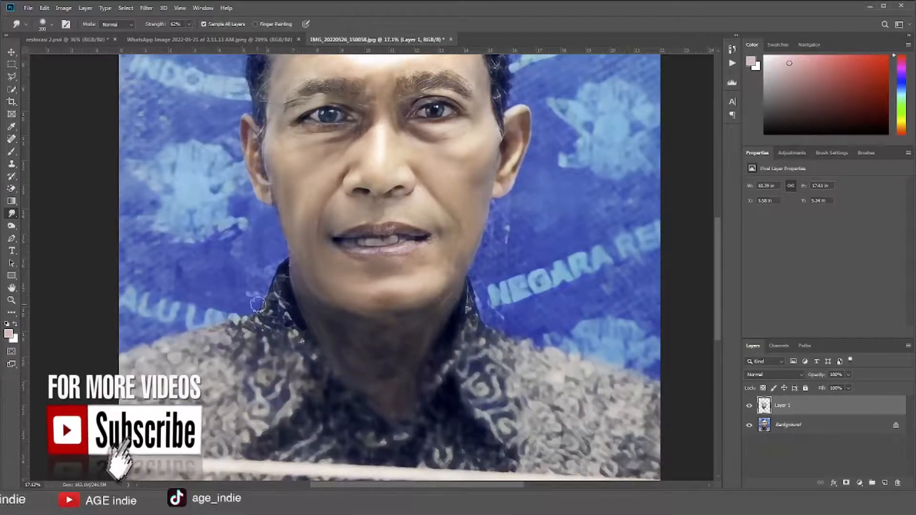
Step: Reduce the Smudge brush size and smooth the skin around the ends of the man's right eyebrow
scroll(368, 334, down, 3)
scroll(388, 301, up, 8)
key([)
key([)
key([)
key([)
key([)
key([)
key([)
key([)
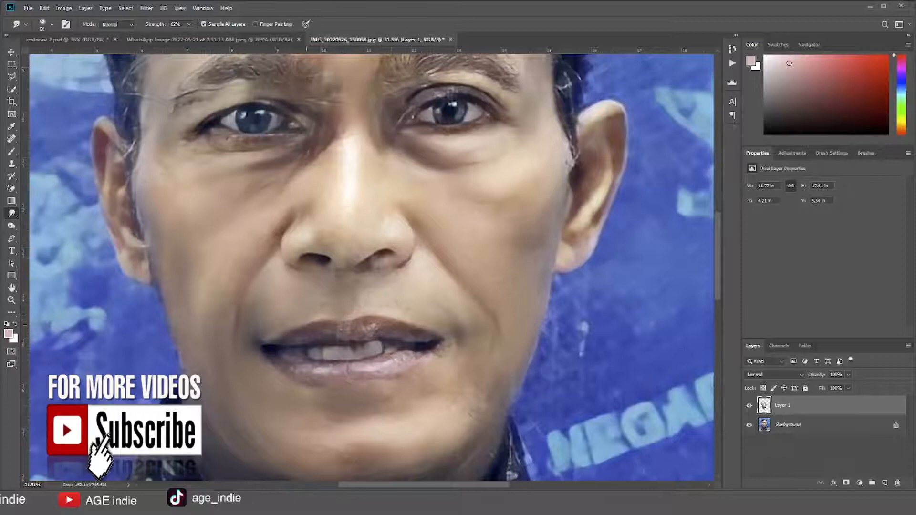
scroll(401, 227, up, 5)
key(bracketright)
key(bracketright)
key(bracketright)
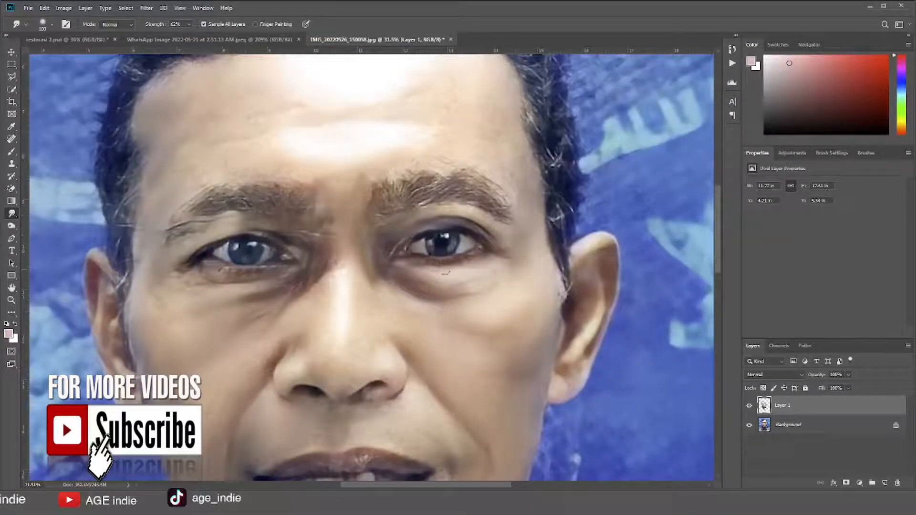
drag(329, 234, 312, 234)
drag(201, 224, 172, 233)
Step: Smudge away the stray marks at the inner corner of the man's right eye and along the sideburns beside both ears
key(bracketright)
mouse_move(296, 257)
mouse_down()
mouse_move(170, 252)
mouse_move(317, 232)
mouse_up()
drag(564, 298, 567, 282)
drag(121, 285, 119, 275)
scroll(425, 329, down, 5)
drag(385, 405, 391, 359)
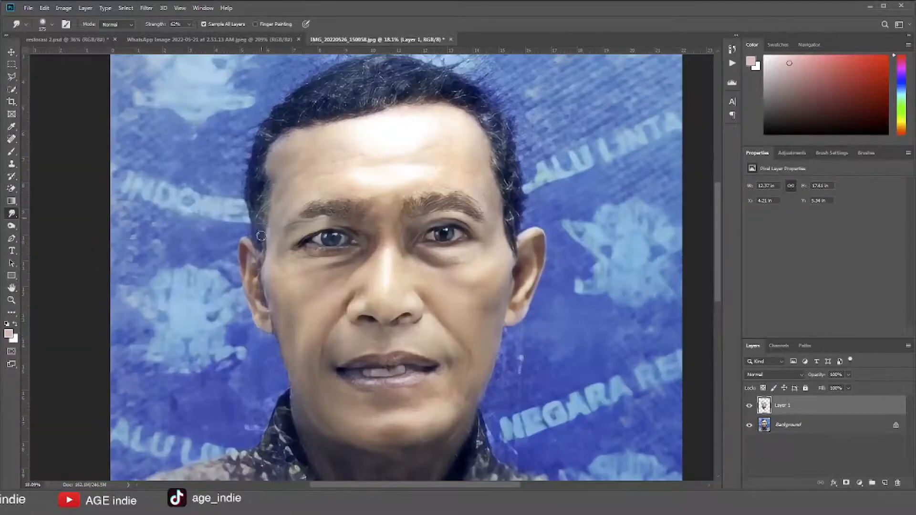
Step: Use the Clone Stamp to cover the white horizontal lines across the batik shirt with sampled fabric texture
scroll(266, 222, down, 2)
key(s)
click(582, 382)
click(450, 192)
alt+click(596, 360)
mouse_move(584, 380)
mouse_down()
mouse_move(625, 379)
mouse_move(527, 383)
mouse_move(445, 370)
mouse_up()
drag(250, 358, 434, 377)
drag(239, 425, 628, 440)
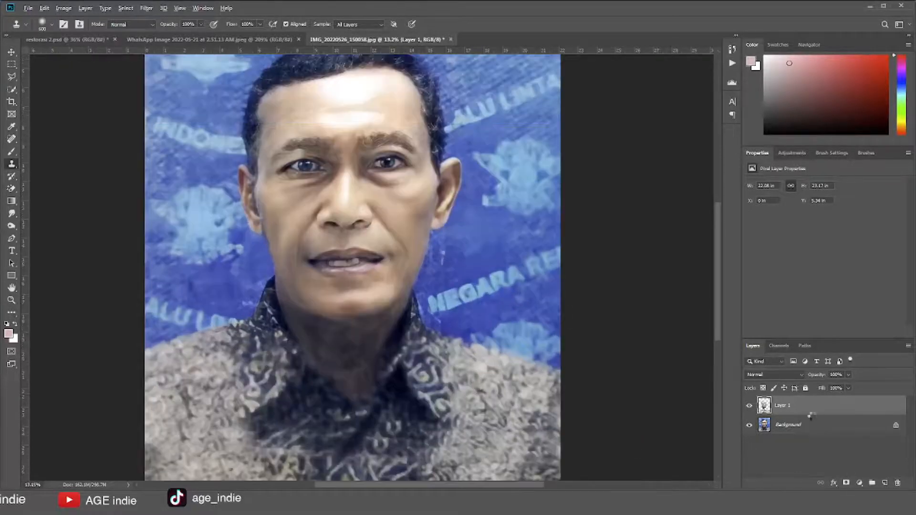
Step: Stamp all visible layers into a new layer and trace a Pen path from the man's left shoulder along the collar and jaw to the ear
key(ctrl+alt+shift+e)
key(p)
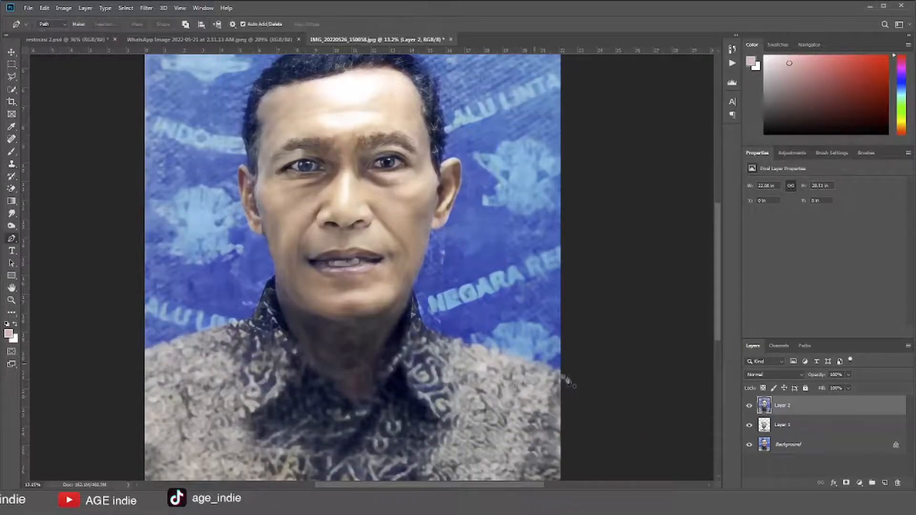
click(460, 338)
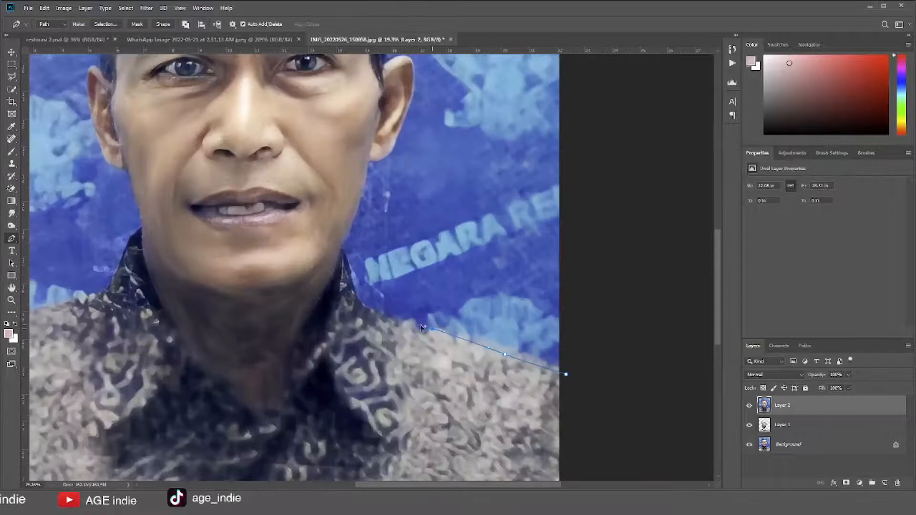
click(391, 321)
click(363, 302)
click(348, 247)
drag(347, 247, 362, 354)
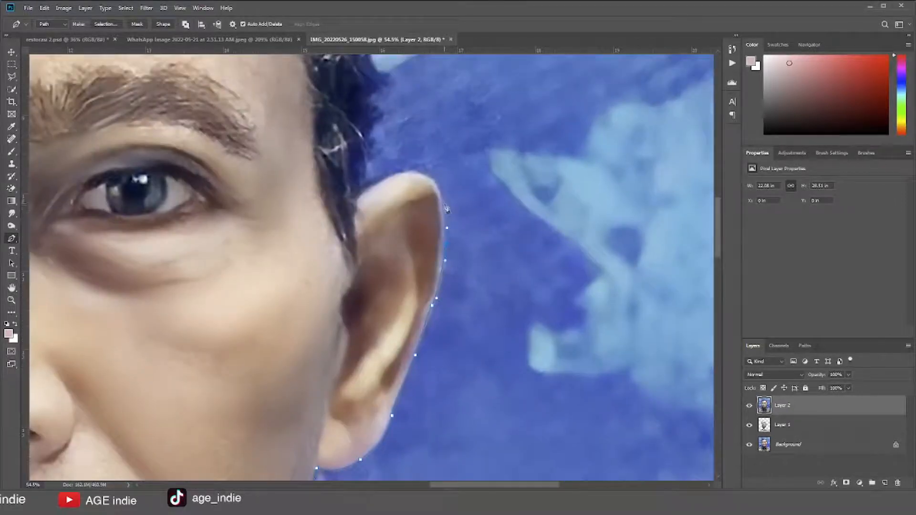
Step: Continue the Pen path around the man's left ear, over the hair and around the right ear down the jaw to the collar
click(428, 153)
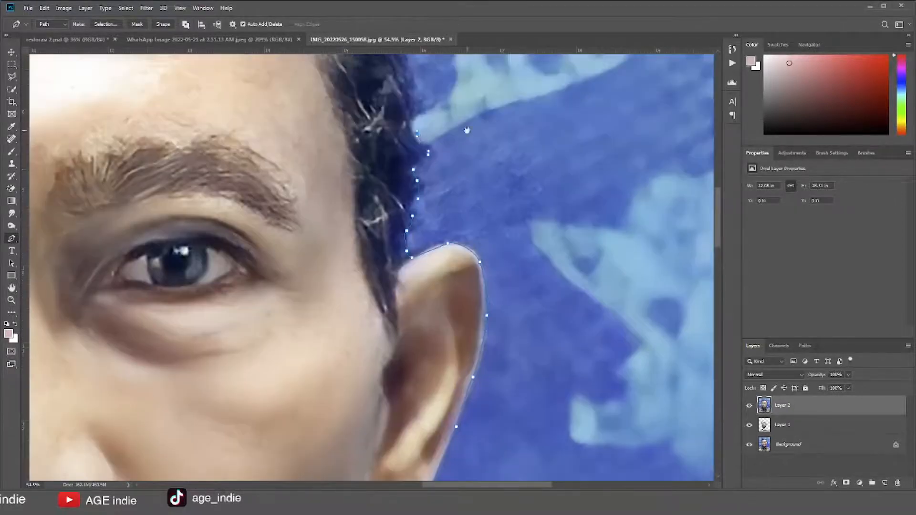
click(367, 140)
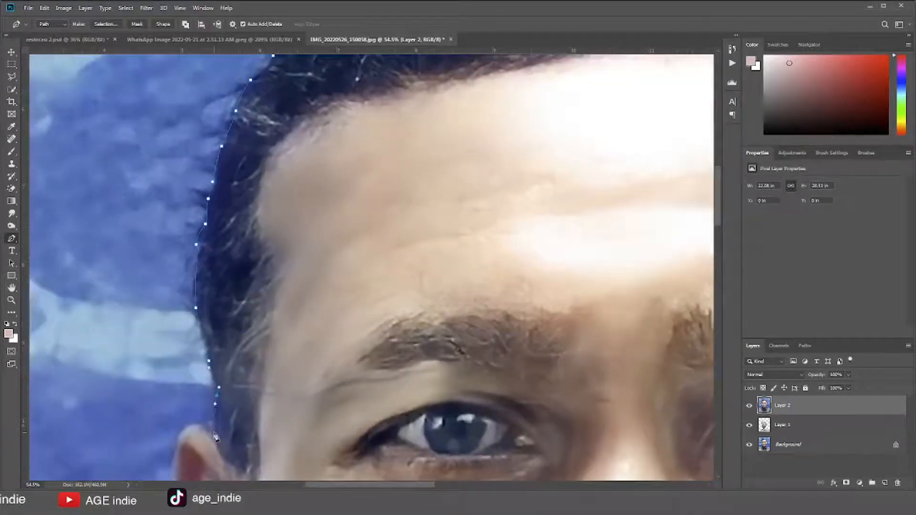
click(180, 442)
scroll(179, 442, down, 3)
click(159, 328)
scroll(157, 327, down, 2)
click(156, 370)
click(208, 432)
scroll(208, 431, down, 3)
click(220, 335)
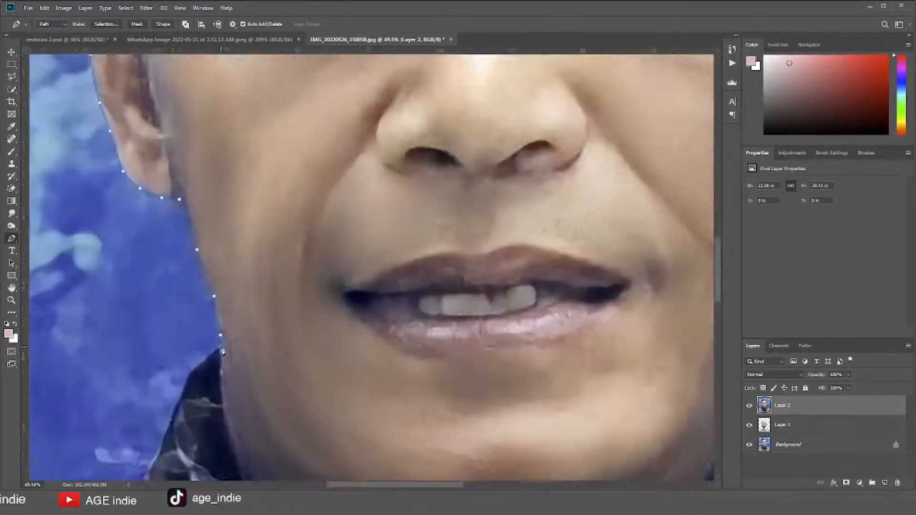
Step: Close the path along the right collar, shoulder and lower image edge, convert it to a selection and isolate the man on his own layer
click(224, 351)
click(239, 398)
click(311, 280)
scroll(186, 325, down, 5)
click(204, 412)
click(658, 433)
click(642, 269)
key(ctrl+Return)
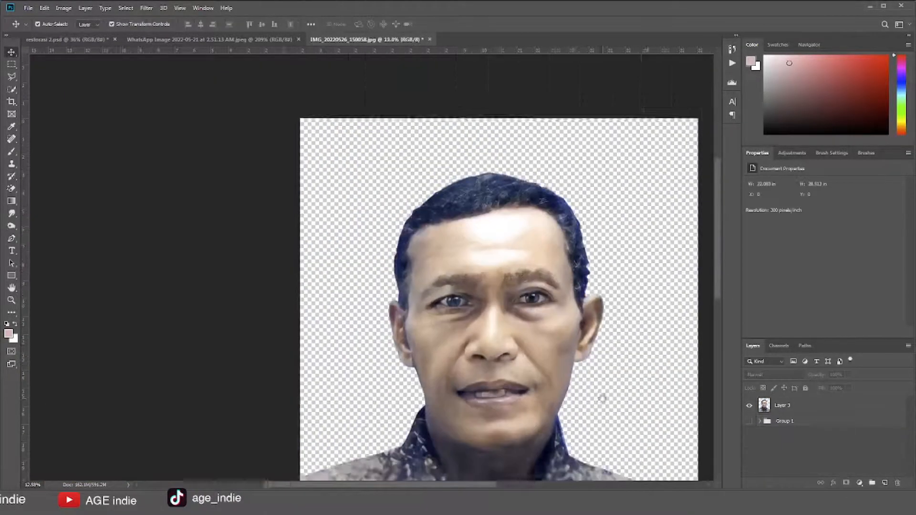
key(ctrl+0)
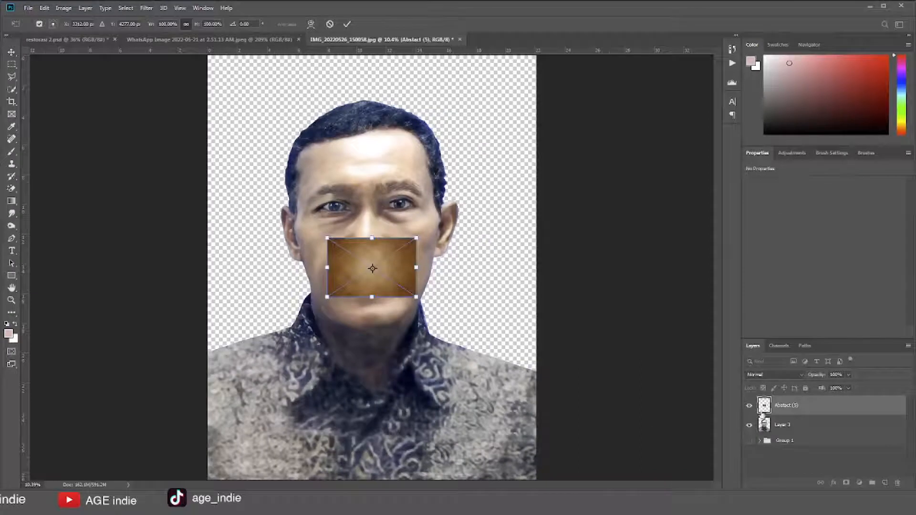
Step: Move the placed brown abstract texture beneath the man's layer, rotate it about 90° and scale it to cover the whole canvas
key(Return)
key(ctrl+bracketleft)
drag(417, 237, 545, 404)
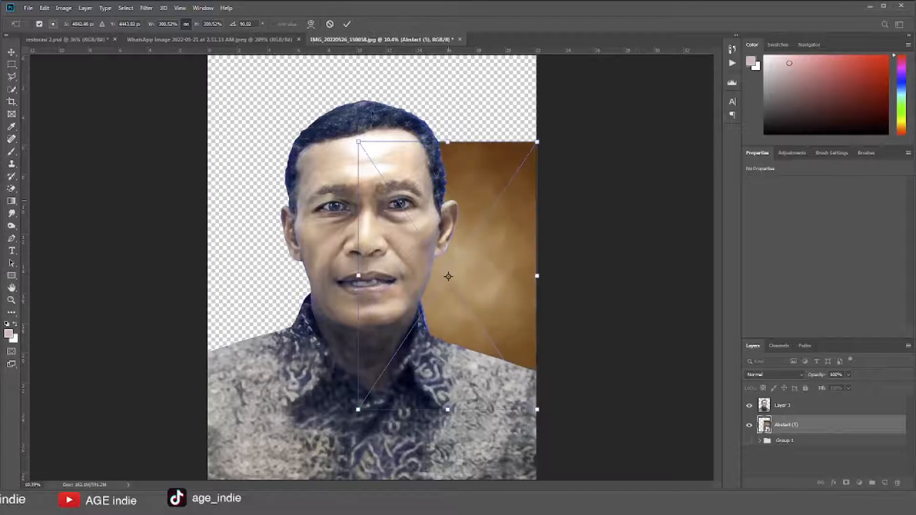
key(ctrl+minus)
drag(362, 168, 300, 82)
drag(485, 343, 418, 360)
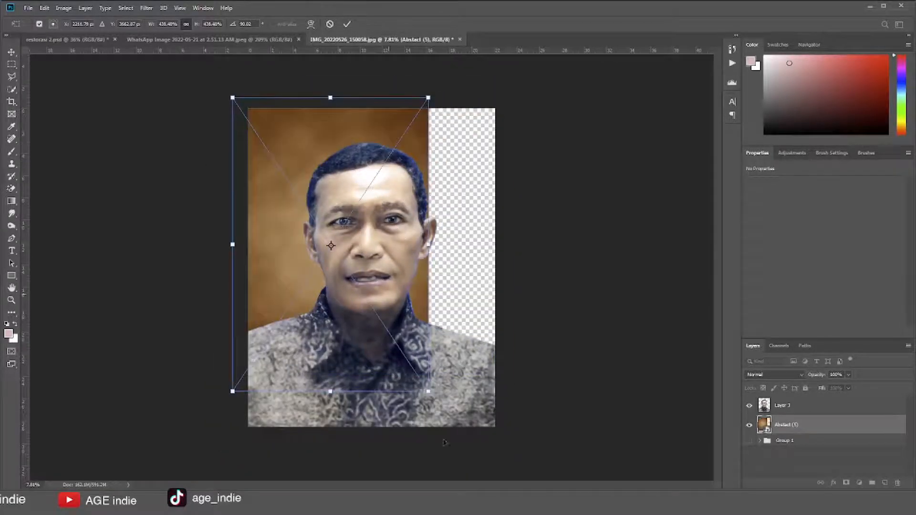
drag(428, 392, 518, 489)
drag(465, 296, 463, 264)
key(Return)
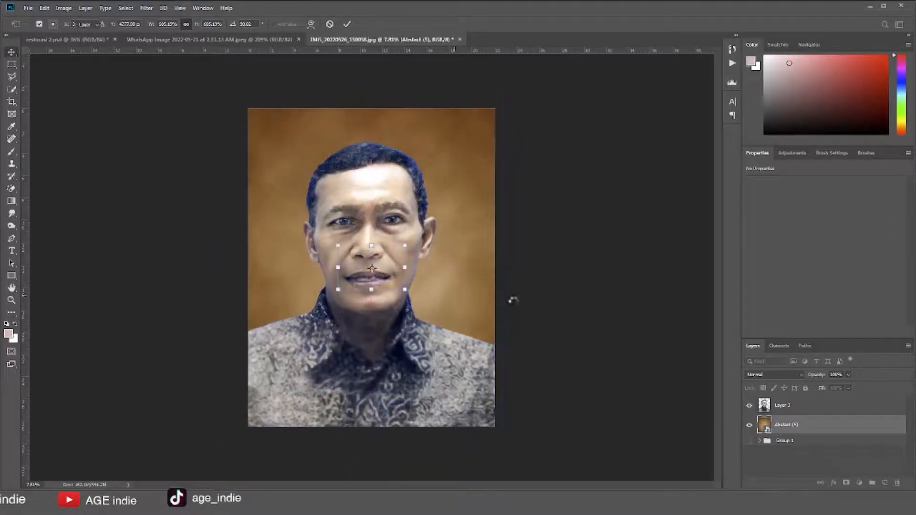
Step: Rename the brown texture layer to bg, duplicate the cut-out man's layer and hide the original
click(607, 370)
double_click(781, 425)
text(bg)
click(789, 465)
click(768, 405)
key(ctrl+alt+j)
key(Return)
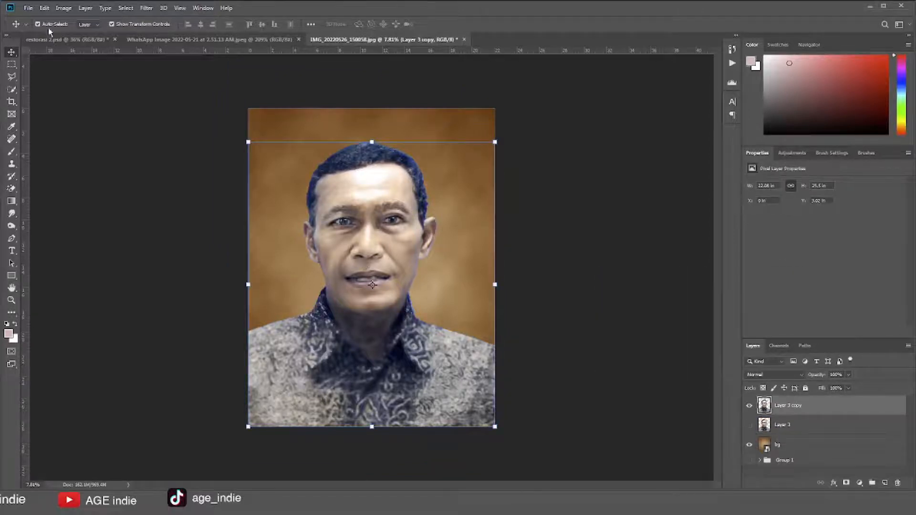
Step: Apply Match Color to the man's copy with IMG_20220526_150058.jpg as source, bg as the layer and Fade at 87
click(64, 8)
mouse_move(90, 59)
click(204, 203)
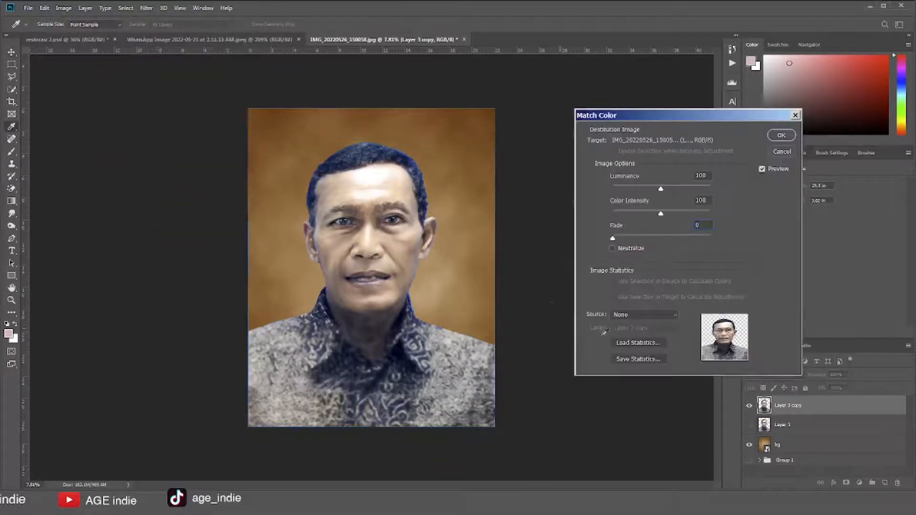
click(633, 316)
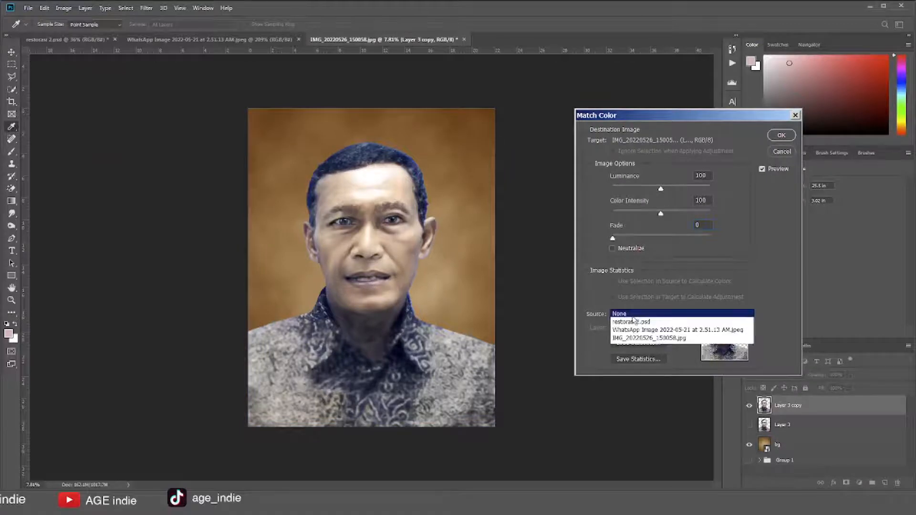
click(634, 338)
click(639, 329)
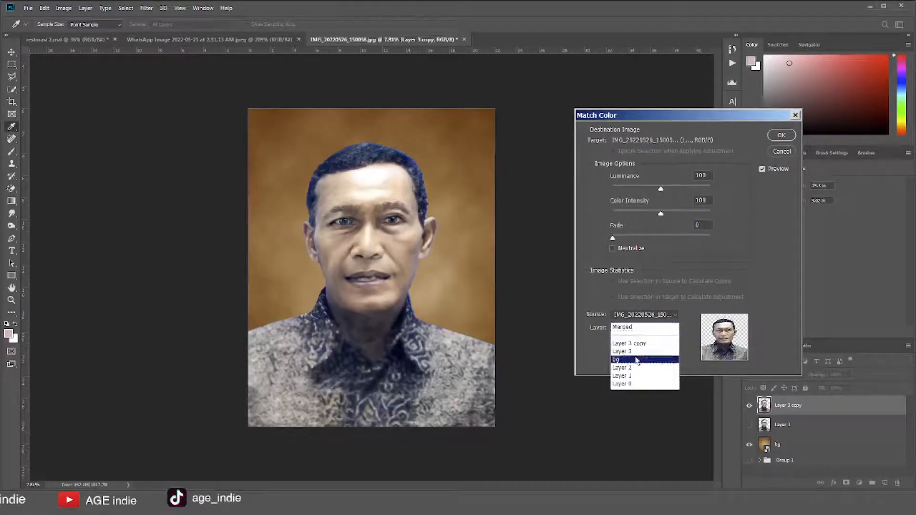
click(634, 357)
drag(614, 241, 694, 240)
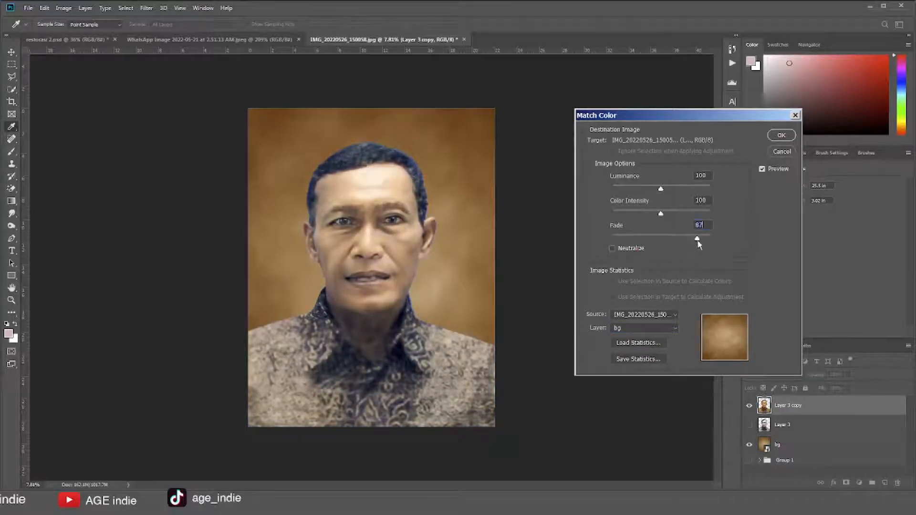
click(782, 136)
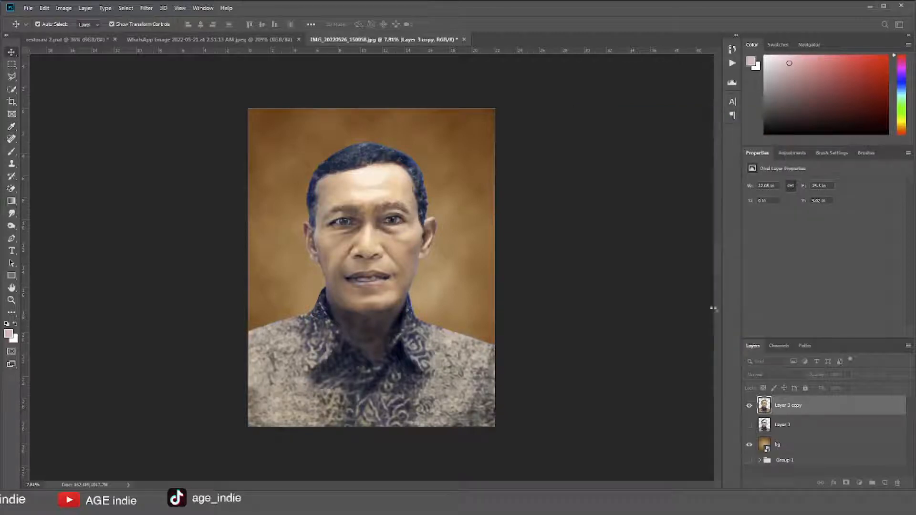
Step: Reset the colours to default black and white, duplicate the bg layer and bring the copy to the top of the layer stack
key(d)
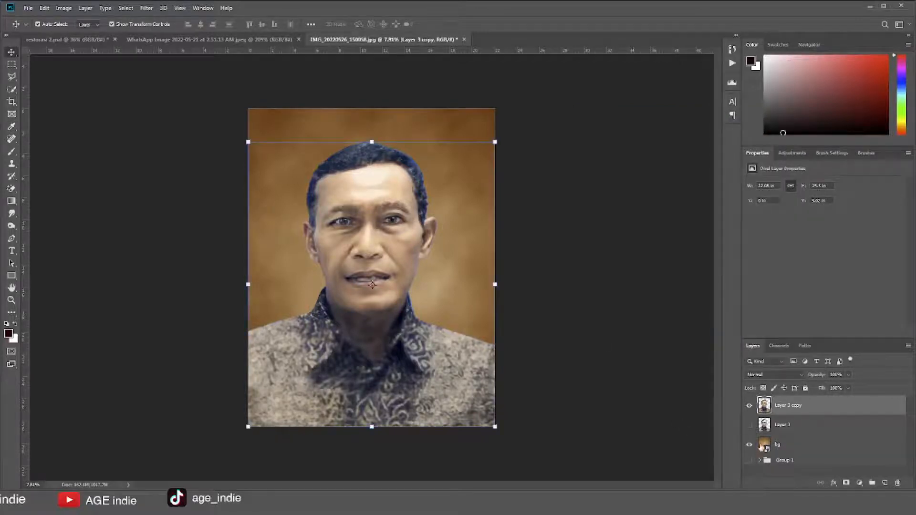
click(764, 446)
key(ctrl+alt+j)
key(Return)
key(ctrl+shift+bracketright)
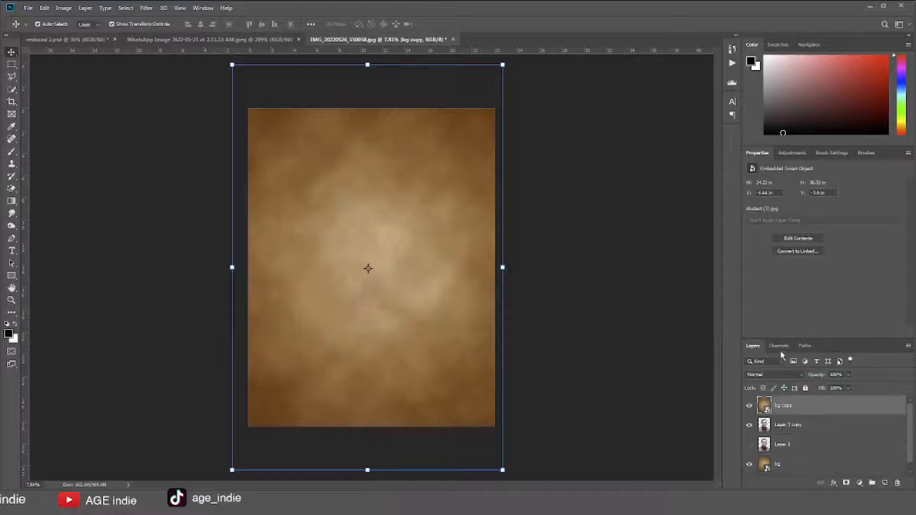
Step: Load the Green channel as a selection and turn it into a layer mask on bg copy
click(778, 345)
key(ctrl+4)
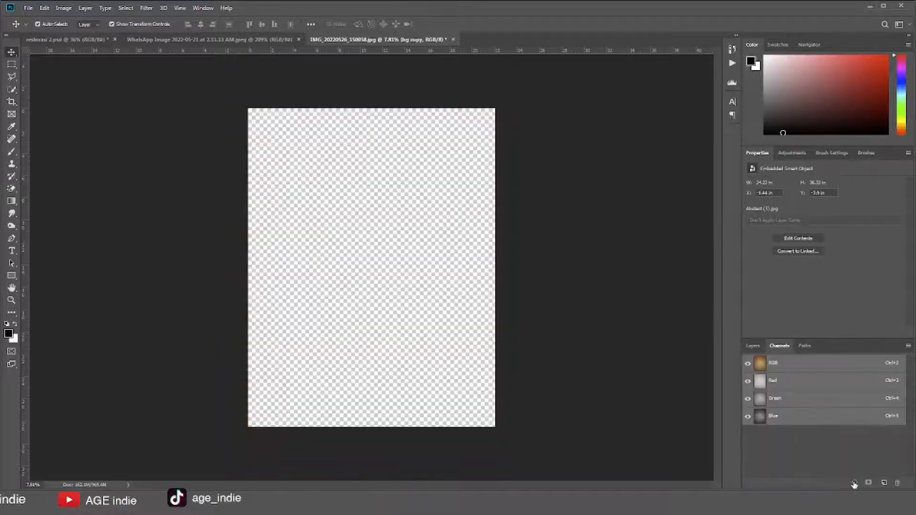
click(854, 483)
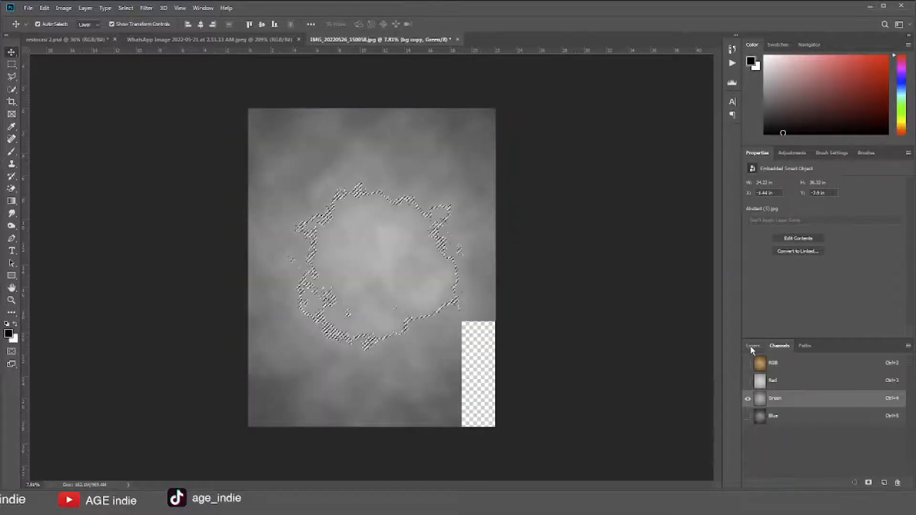
click(751, 347)
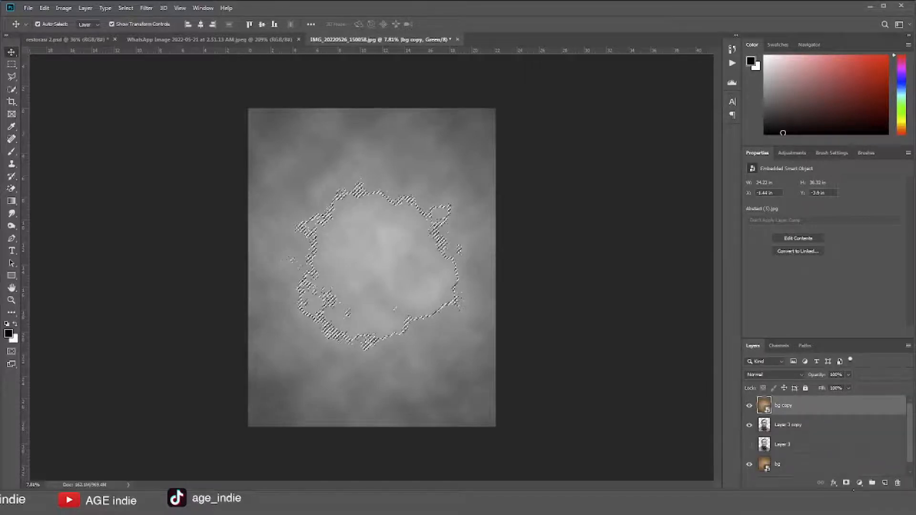
click(845, 482)
Step: Enlarge the brush to 2200 px and paint black on the bg copy mask over the man's face, hair, neck and shirt
key(b)
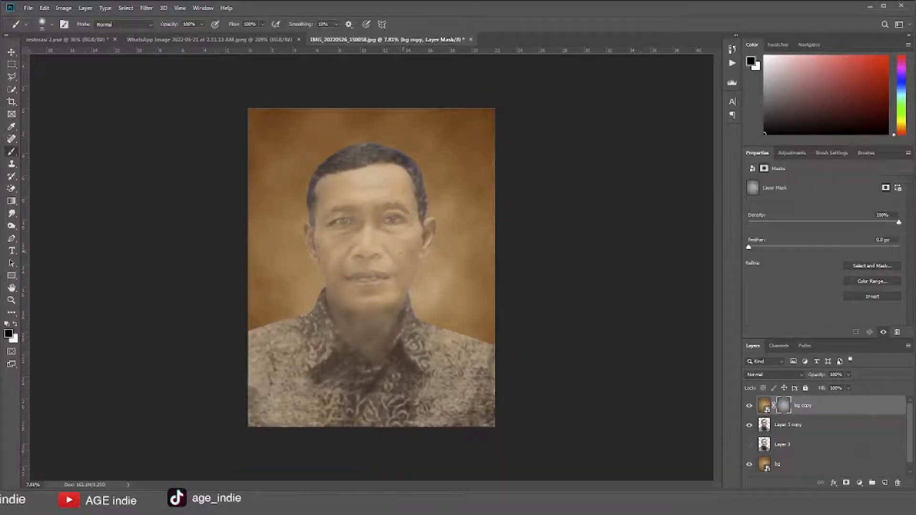
key(bracketright)
key(bracketright)
key(bracketright)
key(bracketright)
key(bracketright)
key(bracketright)
key(bracketright)
key(bracketright)
key(bracketright)
key(bracketright)
key(bracketright)
key(bracketright)
key(bracketright)
key(bracketright)
key(bracketright)
key(bracketright)
key(bracketright)
key(bracketright)
key(bracketright)
mouse_move(368, 203)
mouse_down()
mouse_move(371, 186)
mouse_move(362, 267)
mouse_move(387, 210)
mouse_up()
drag(363, 315, 363, 341)
mouse_move(371, 167)
mouse_down()
mouse_move(338, 348)
mouse_move(322, 342)
mouse_move(353, 369)
mouse_move(412, 334)
mouse_move(402, 356)
mouse_move(314, 341)
mouse_up()
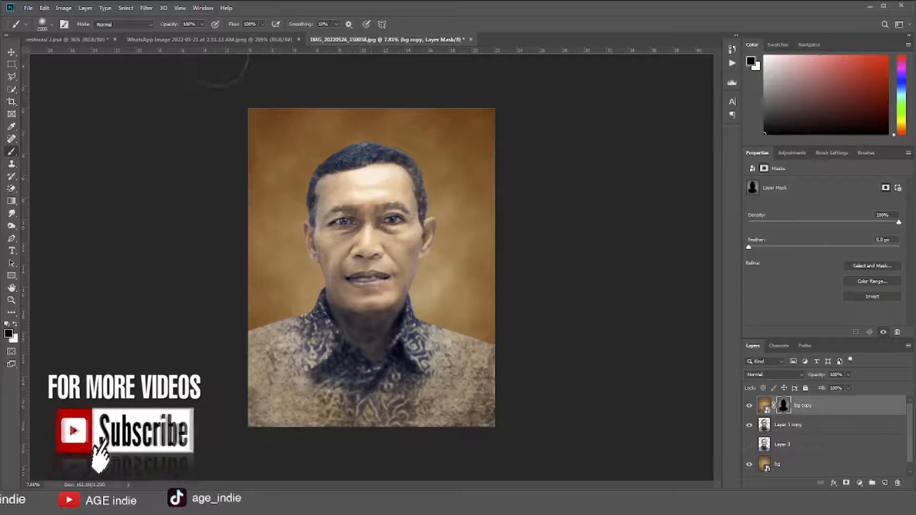
Step: Lower the brush opacity to 17% and paint the mask over the shirt to reduce the brown haze gradually
click(202, 25)
drag(204, 29, 166, 35)
click(305, 399)
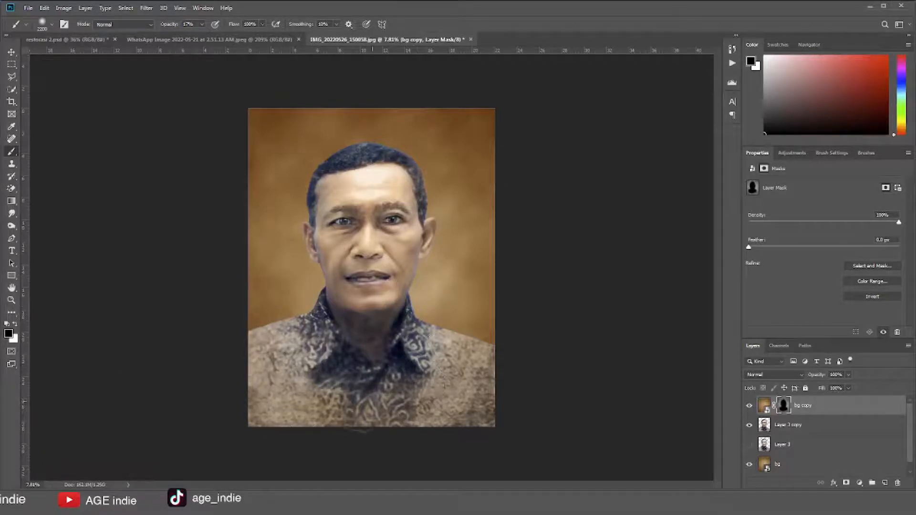
mouse_move(401, 414)
mouse_down()
mouse_move(296, 406)
mouse_move(322, 376)
mouse_move(447, 365)
mouse_up()
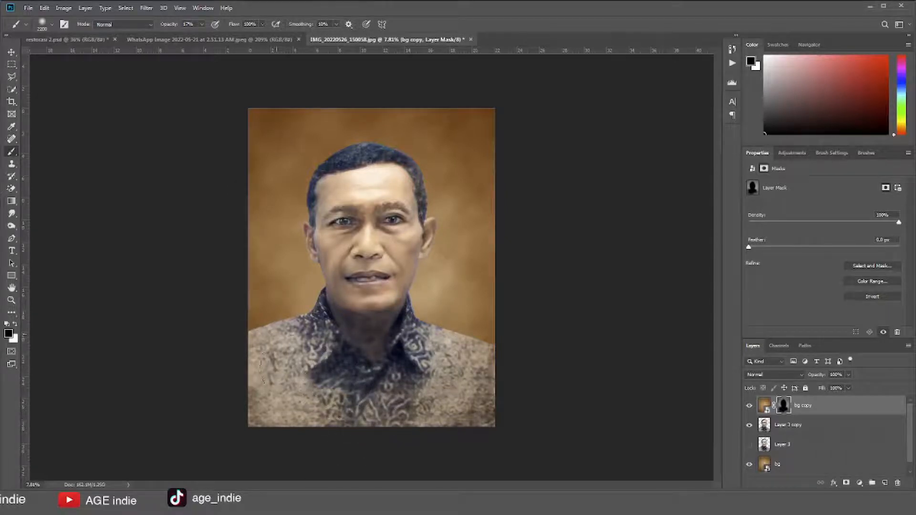
Step: Switch to white, raise the brush opacity and paint the mask along the shirt's outer edges to blend them into the background
key(x)
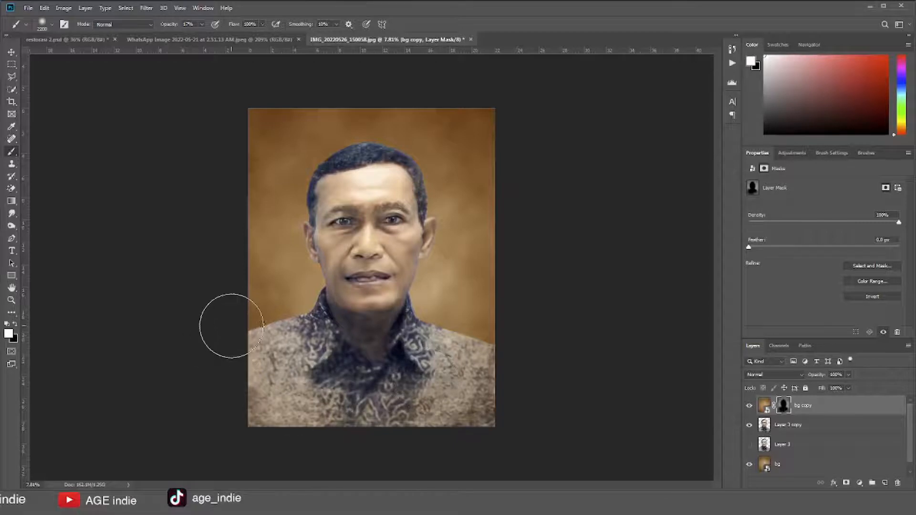
click(202, 23)
drag(219, 45, 223, 46)
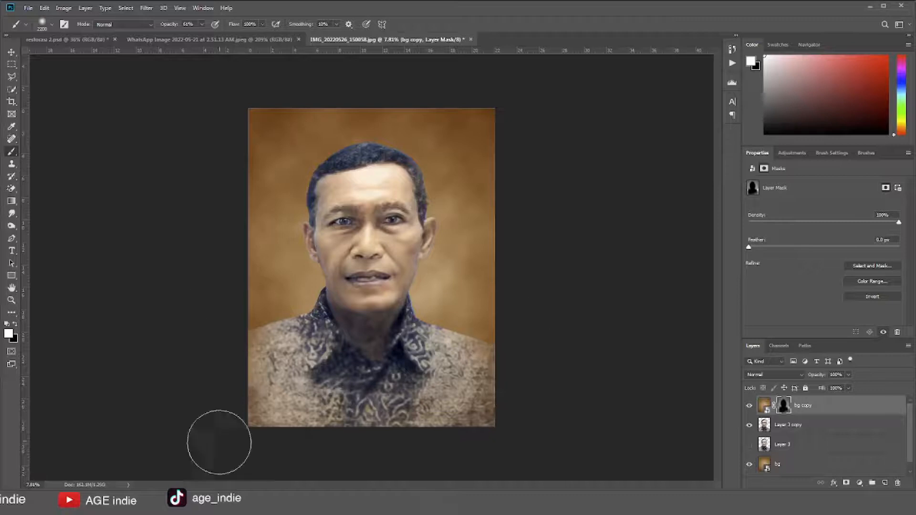
Step: Add a new layer directly beneath the colour-matched man's copy and set its blend mode to Overlay
key(v)
click(782, 445)
key(ctrl+shift+alt+n)
click(780, 375)
click(768, 356)
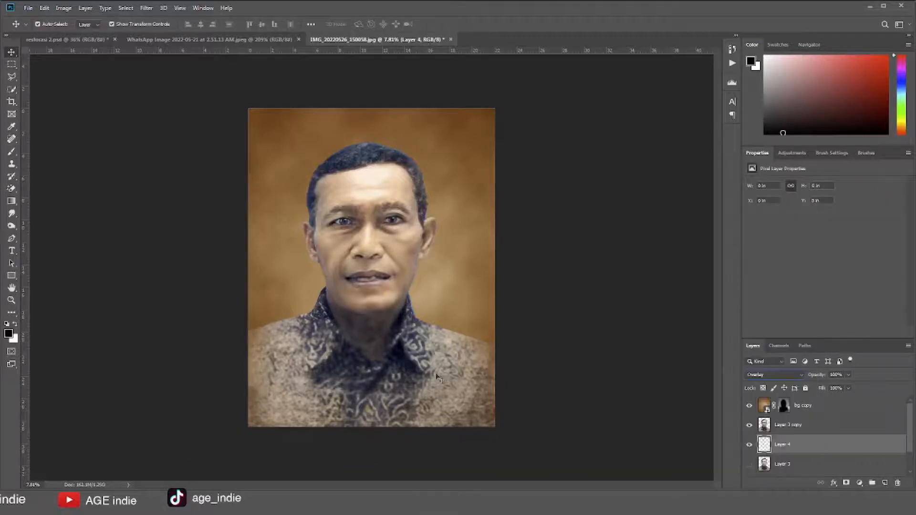
Step: Paint a white glow on the Overlay layer behind the man's head, neck and shoulders with an enlarged soft brush
click(12, 152)
click(16, 323)
drag(327, 186, 341, 339)
key(])
key(])
key(])
key(])
key(])
mouse_move(424, 204)
mouse_down()
mouse_move(418, 184)
mouse_move(305, 301)
mouse_move(317, 242)
mouse_move(392, 189)
mouse_up()
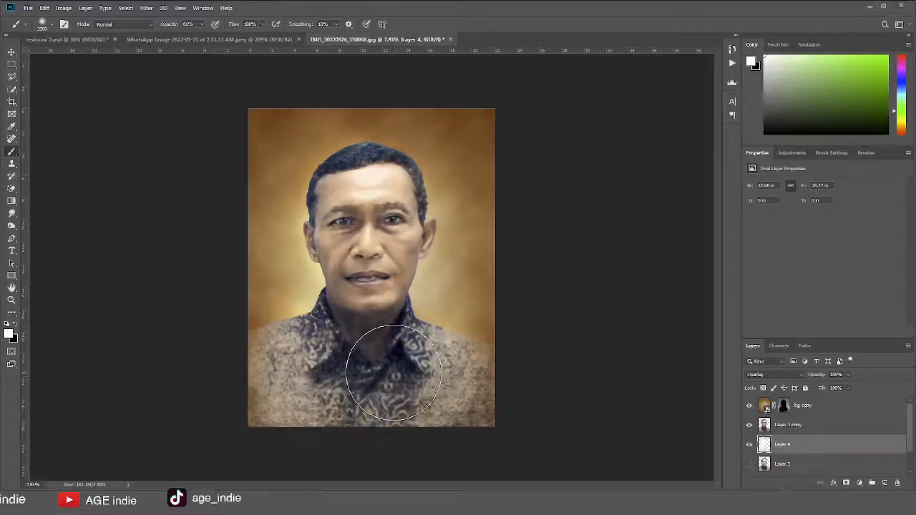
drag(330, 143, 422, 150)
Step: Add a new empty layer above bg copy
key(v)
click(558, 248)
click(814, 425)
scroll(386, 267, up, 3)
scroll(386, 267, down, 3)
click(821, 405)
click(884, 482)
Step: Use the Blur tool at 250 px to soften the cut-out edge along the man's right shoulder and collar
key(r)
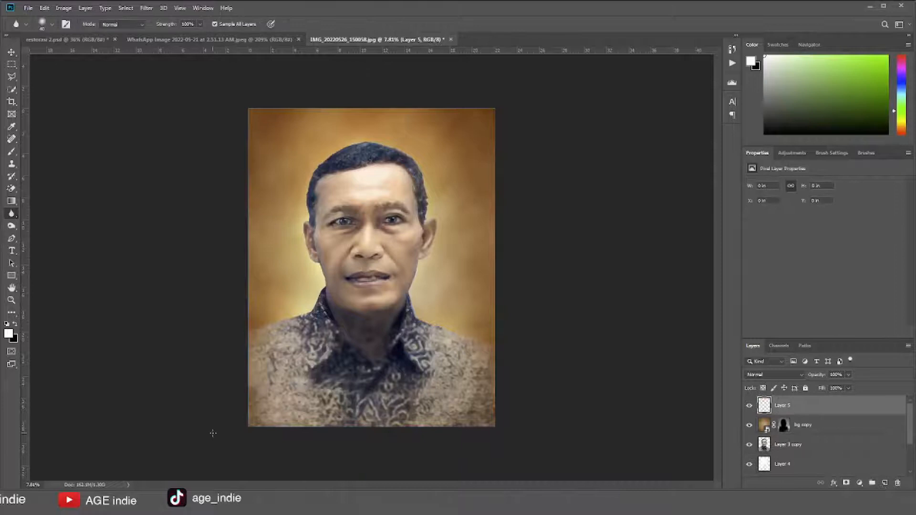
scroll(330, 423, up, 4)
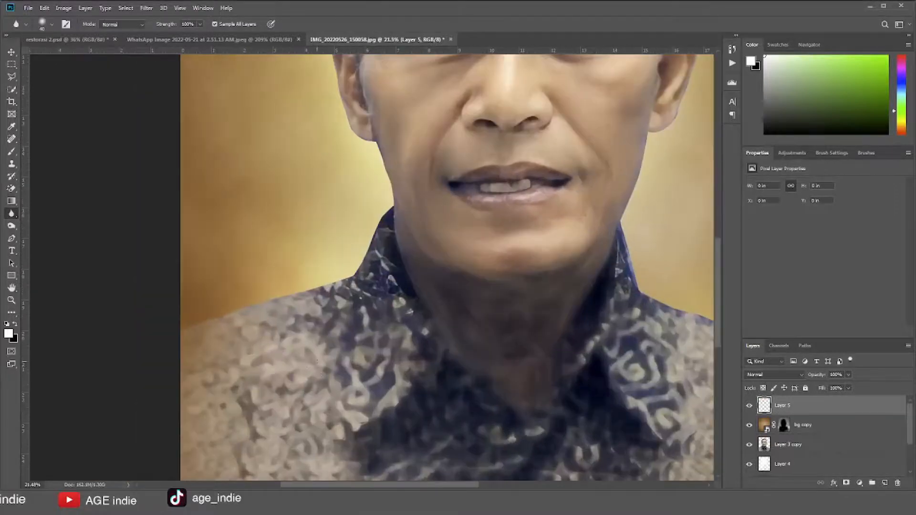
scroll(291, 279, up, 1)
mouse_move(256, 303)
mouse_down()
mouse_move(170, 331)
mouse_move(309, 290)
mouse_move(149, 338)
mouse_up()
scroll(259, 310, up, 2)
drag(331, 276, 397, 257)
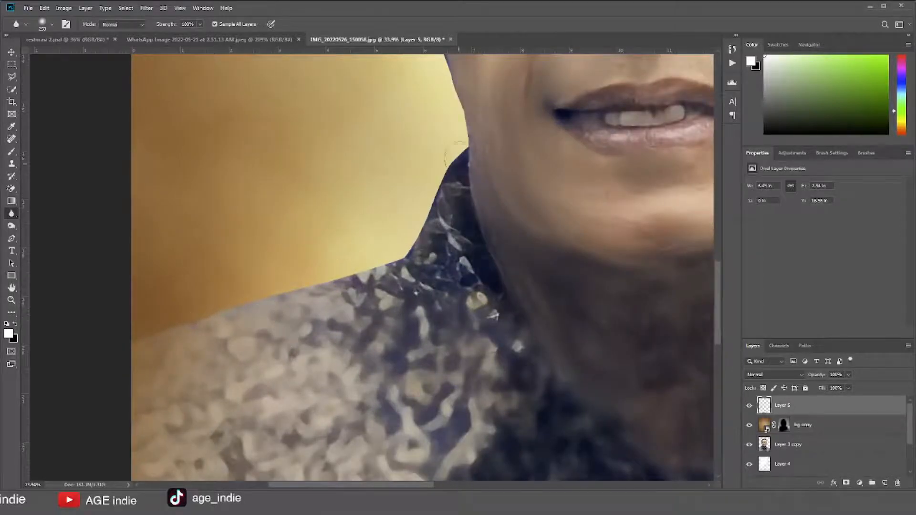
drag(460, 162, 483, 129)
scroll(423, 272, down, 8)
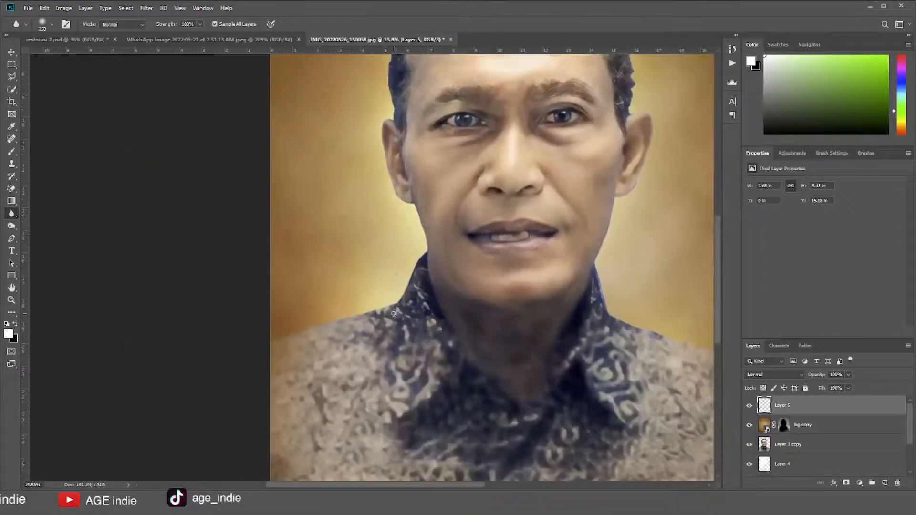
Step: Add a new layer above the man's copy, clip it to that layer and set its blend mode to Overlay
scroll(394, 313, down, 1)
click(811, 444)
click(884, 482)
alt+click(782, 455)
key(b)
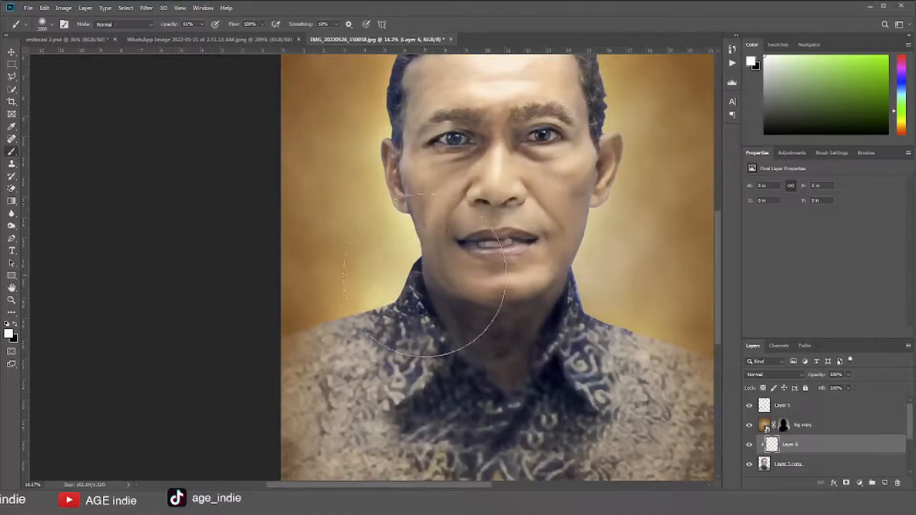
click(773, 375)
click(758, 355)
Step: Paint a sampled dark blue-grey on the clipped layer along the man's outline at the shoulders, face and hair with a smaller brush
scroll(422, 313, down, 2)
alt+click(457, 72)
click(363, 301)
key([)
key([)
key([)
key([)
key([)
mouse_move(301, 361)
mouse_down()
mouse_move(347, 343)
mouse_move(324, 299)
mouse_move(368, 215)
mouse_up()
mouse_move(377, 167)
mouse_down()
mouse_move(368, 225)
mouse_move(441, 131)
mouse_up()
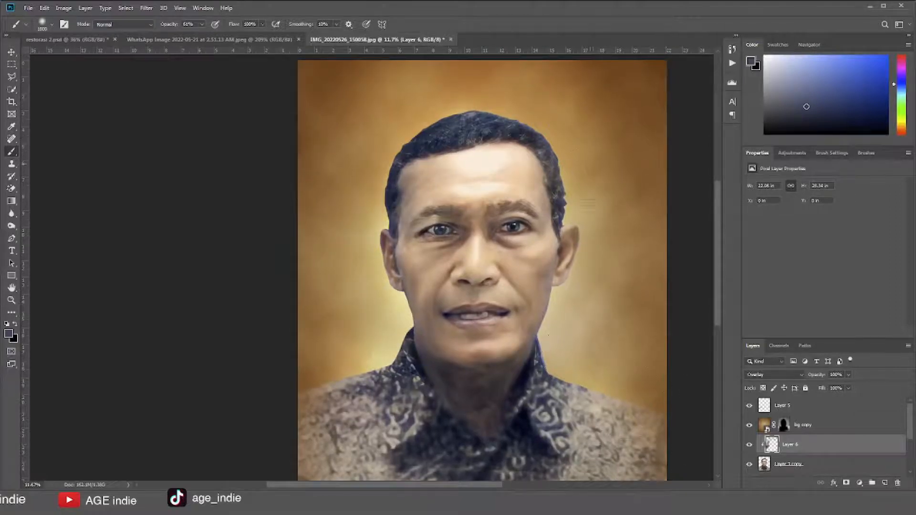
click(588, 398)
Step: On Layer 5, use the Smudge tool at 62% strength to blend the cut-out edge along the man's right shoulder and collar
click(12, 52)
click(767, 406)
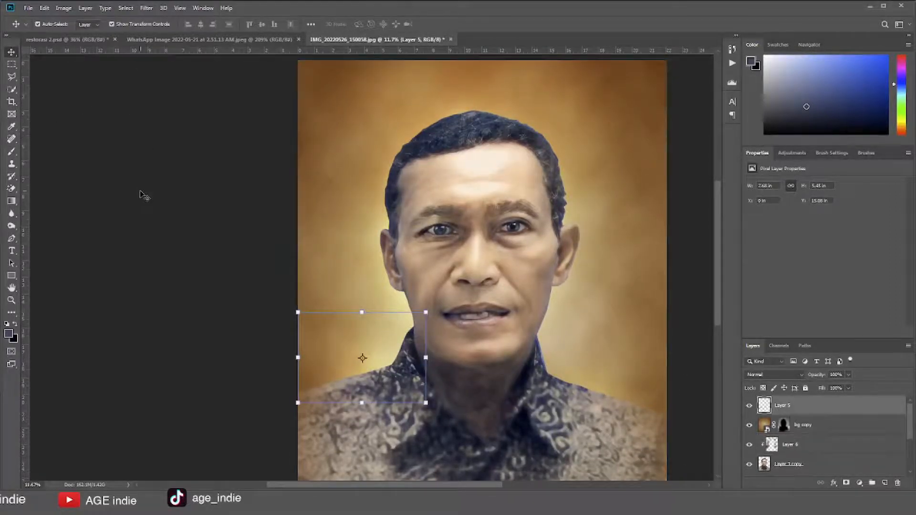
key(r)
scroll(397, 382, up, 2)
scroll(397, 385, up, 2)
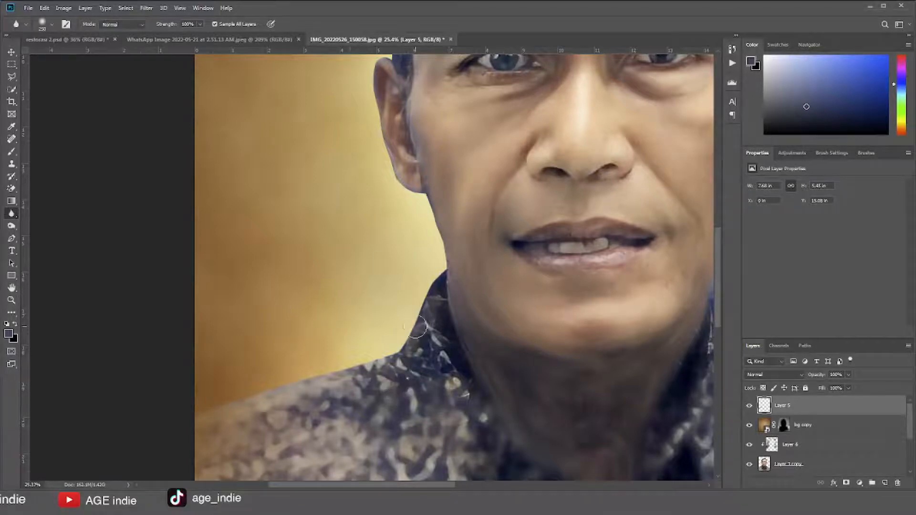
key(r)
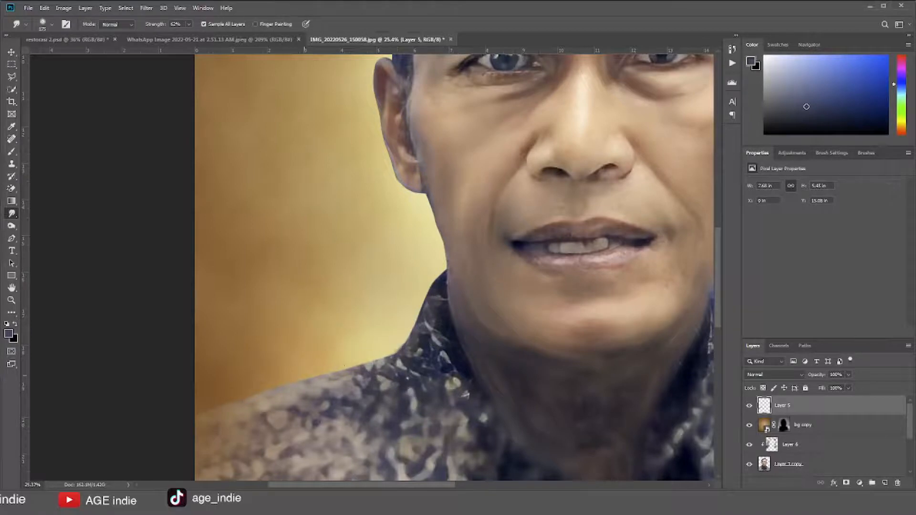
scroll(245, 398, up, 7)
drag(429, 338, 586, 276)
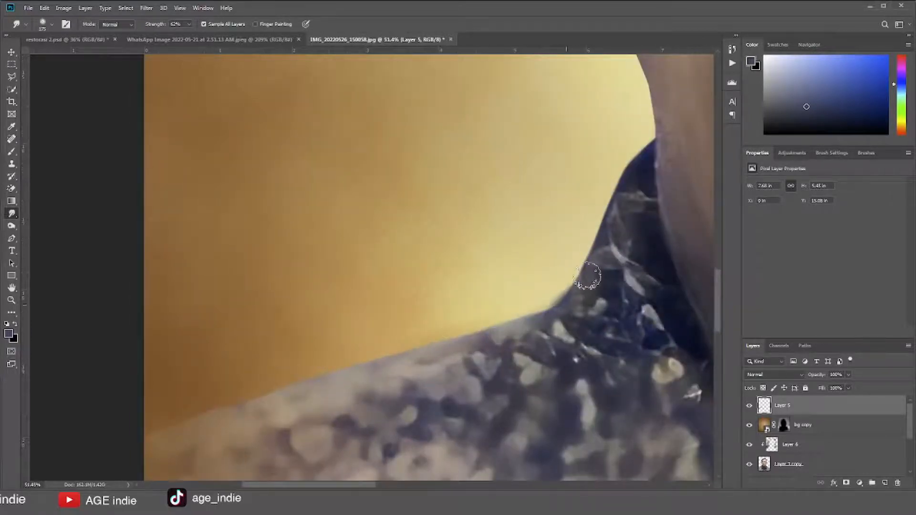
Step: Smudge the outline of the man's right jaw, ear and sideburn with a 125 px brush
drag(677, 79, 550, 284)
key(bracketleft)
key(bracketleft)
mouse_move(458, 188)
mouse_down()
mouse_move(466, 302)
mouse_move(418, 214)
mouse_up()
mouse_move(418, 215)
mouse_down()
mouse_move(429, 307)
mouse_move(430, 124)
mouse_up()
drag(479, 152, 472, 293)
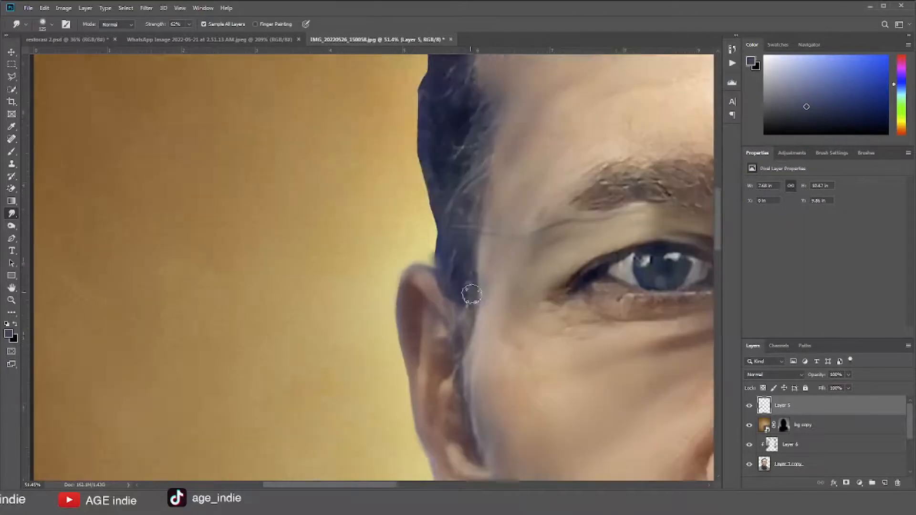
Step: Smudge the hair outline over the crown and down to the man's left ear to blend it with the background
scroll(458, 200, up, 6)
scroll(533, 163, right, 2)
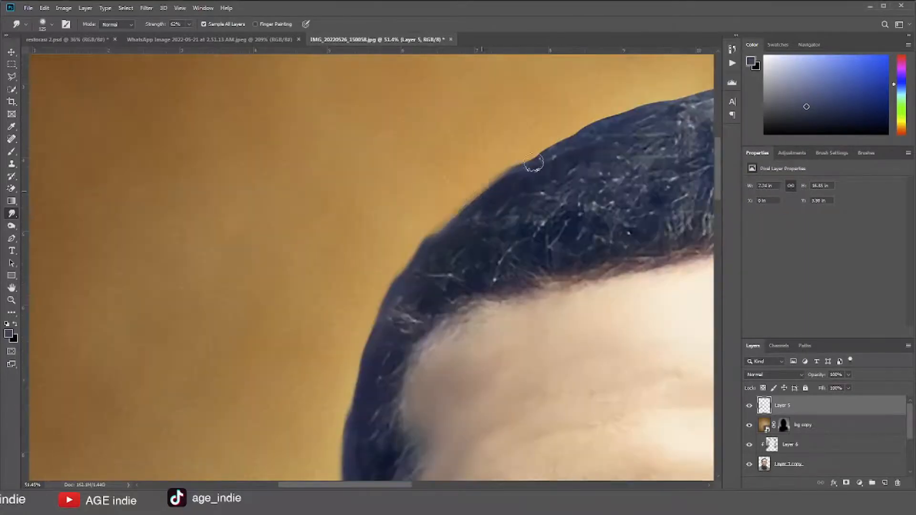
scroll(533, 164, right, 8)
scroll(416, 409, down, 6)
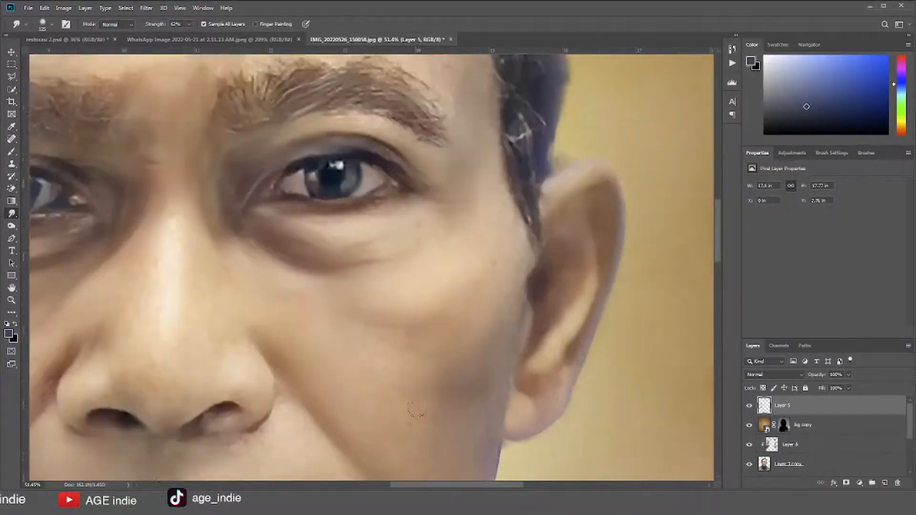
Step: Smudge the edges of the man's left ear, jaw and collar, using a 300 px brush along his left shoulder
drag(417, 409, 455, 204)
drag(475, 461, 484, 317)
drag(484, 367, 260, 176)
key(bracketright)
key(bracketright)
key(bracketright)
key(bracketright)
key(bracketright)
key(bracketright)
key(bracketright)
drag(519, 357, 711, 429)
key(ctrl+0)
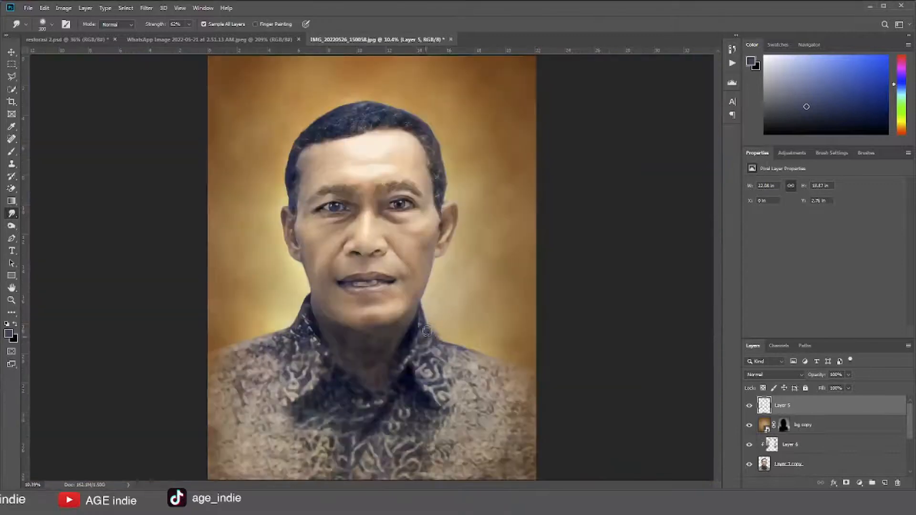
Step: On Layer 5, use the Mixer Brush to pull fine hair strands outward along the man's right sideburn and upper hairline
key(v)
scroll(345, 299, up, 3)
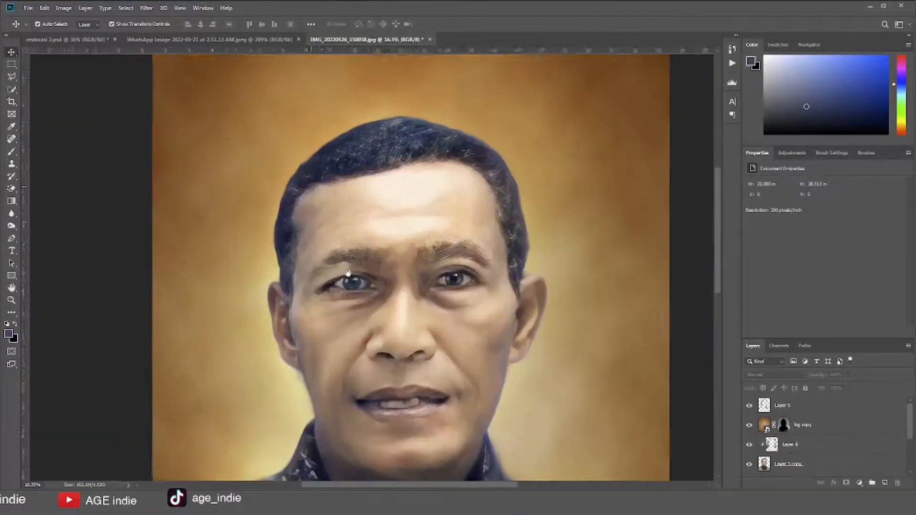
drag(348, 273, 352, 278)
click(789, 407)
drag(277, 277, 318, 307)
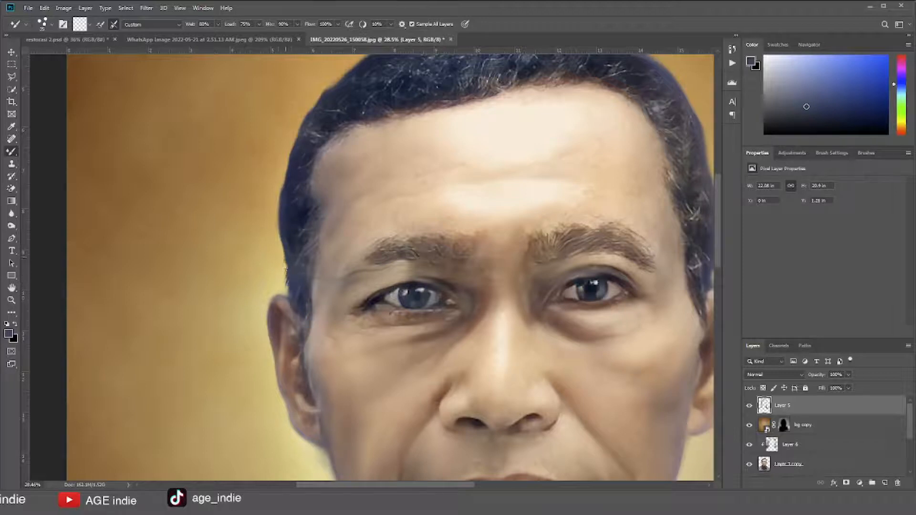
mouse_move(287, 177)
mouse_down()
mouse_move(289, 157)
mouse_move(310, 217)
mouse_up()
drag(276, 208, 281, 188)
drag(312, 146, 336, 124)
drag(357, 106, 376, 99)
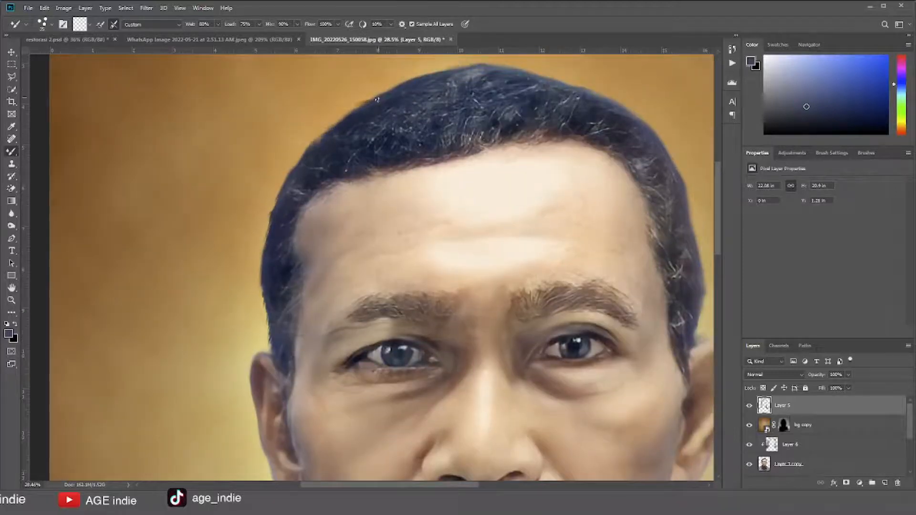
Step: Add fine Mixer Brush strands along the hair outline over the crown and the left side of the man's head
drag(478, 65, 548, 82)
drag(582, 134, 498, 153)
mouse_move(468, 99)
mouse_down()
mouse_move(502, 112)
mouse_move(582, 174)
mouse_up()
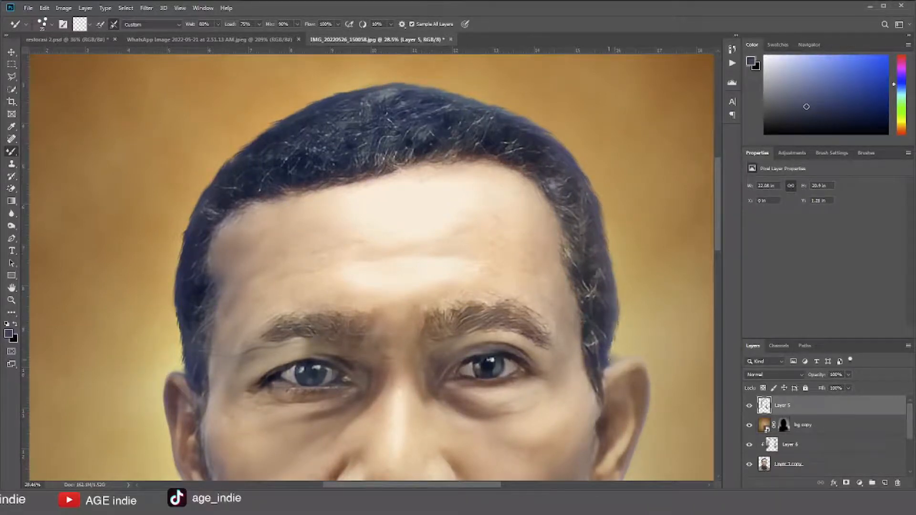
key(ctrl+0)
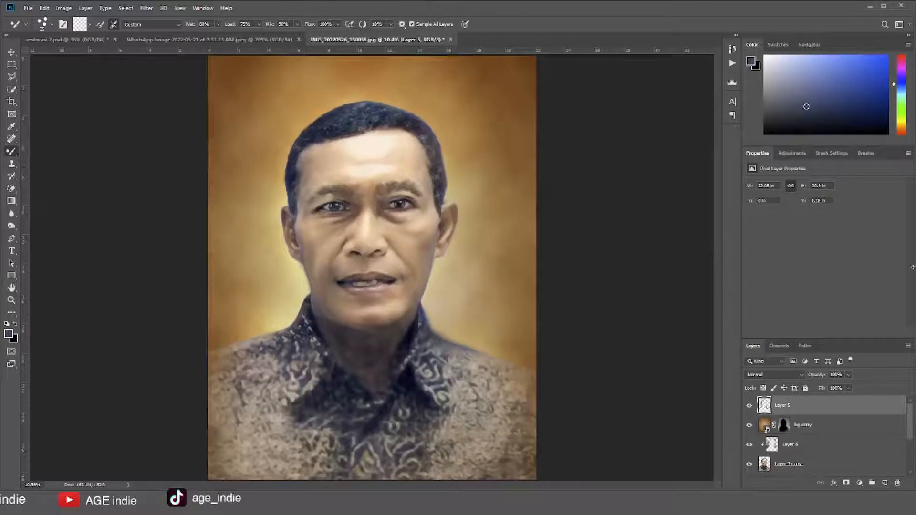
Step: Stamp all visible layers into a new merged layer above Layer 5
click(12, 51)
click(663, 358)
click(752, 406)
key(ctrl+shift+alt+e)
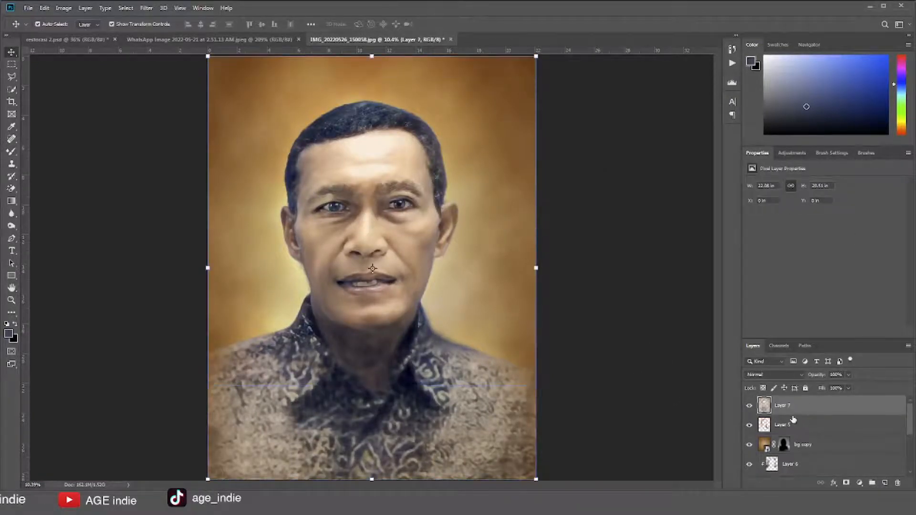
Step: Apply the Camera Raw Filter in before/after view and cool the portrait with Temperature -13 and Tint -3
click(146, 8)
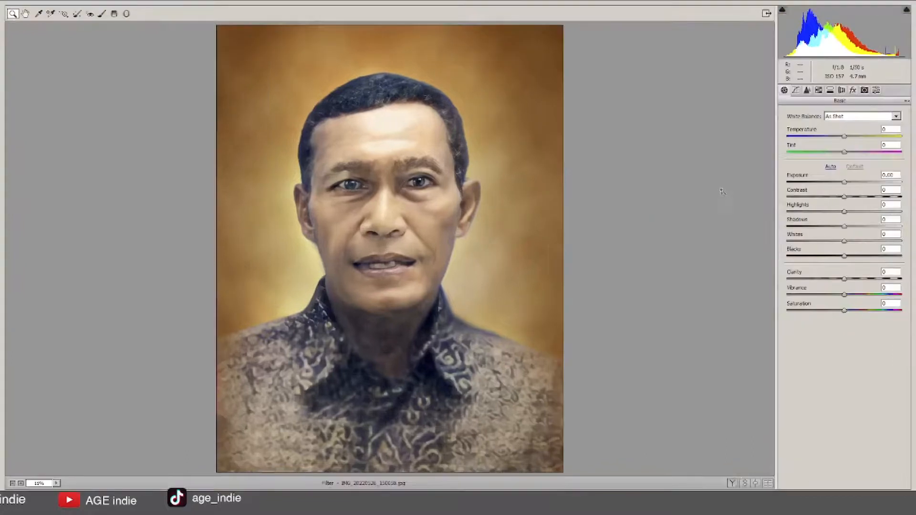
click(732, 483)
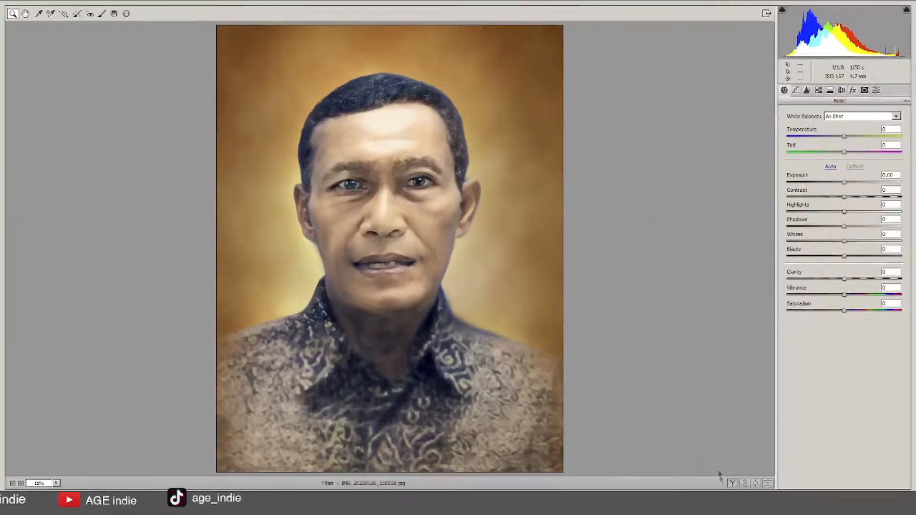
mouse_move(844, 138)
mouse_down()
mouse_move(833, 137)
mouse_move(844, 137)
mouse_move(834, 139)
mouse_move(844, 155)
mouse_up()
click(846, 184)
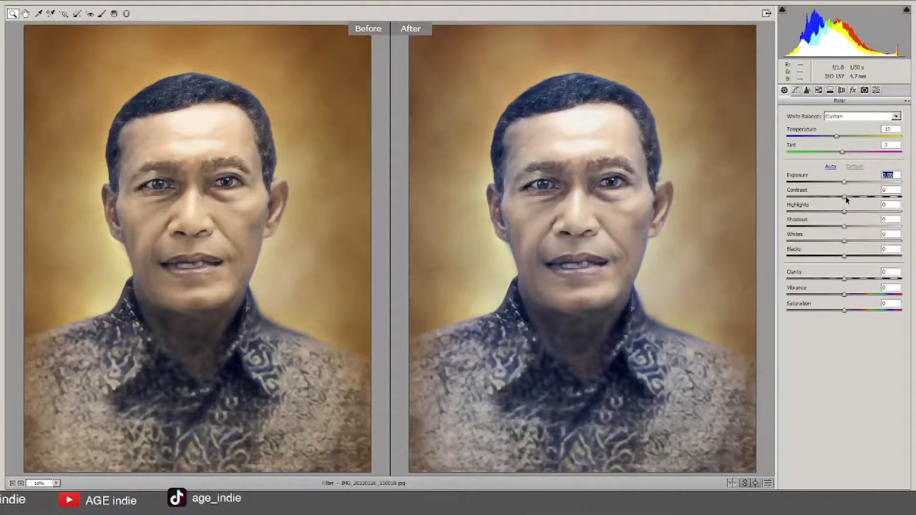
Step: Fine-tune the lower Basic sliders and shape the RGB point curve with a slightly lowered midtone point and an upper point
drag(844, 281, 843, 311)
click(795, 90)
drag(844, 214, 844, 217)
click(867, 191)
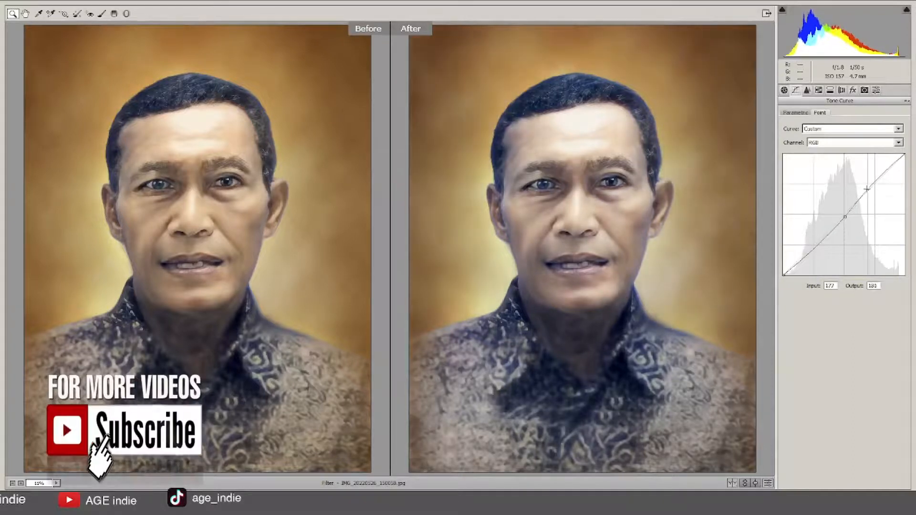
Step: Adjust individual colours in the HSL settings and darken the photo's corners with a negative lens vignetting amount
click(819, 90)
drag(793, 129, 819, 129)
drag(789, 208, 810, 208)
click(819, 90)
click(841, 91)
drag(843, 305, 817, 305)
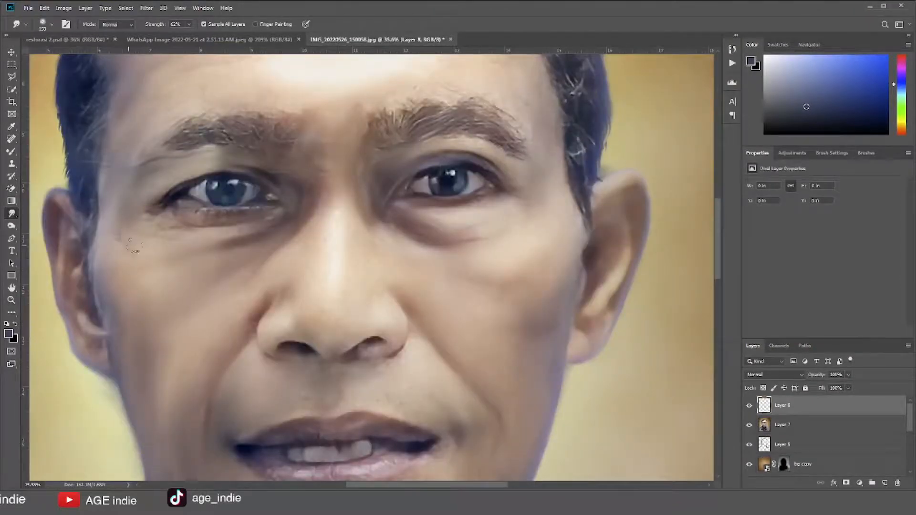
Step: On the empty Layer 8, smudge the skin around the man's right eye, temple, brows and left cheek at 62% strength
drag(134, 246, 120, 186)
mouse_move(145, 144)
mouse_down()
mouse_move(99, 172)
mouse_move(113, 230)
mouse_move(101, 262)
mouse_up()
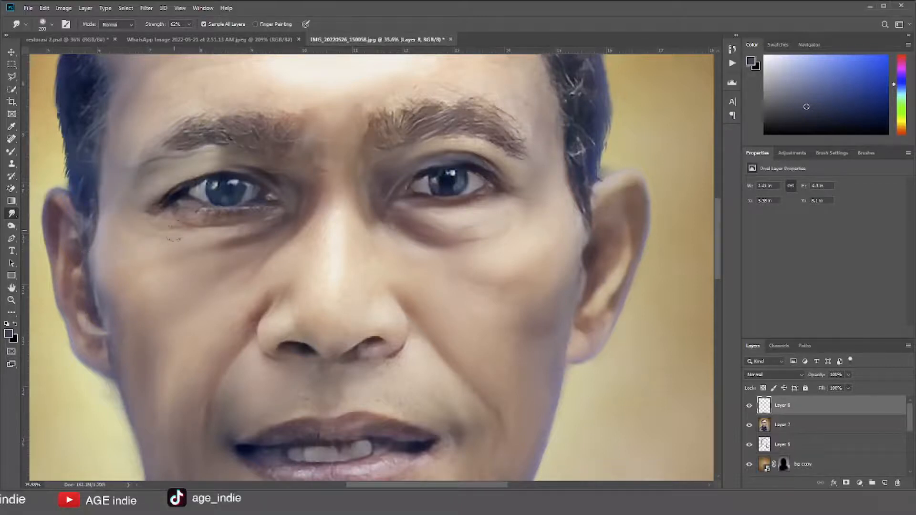
key(bracketleft)
key(bracketleft)
key(bracketleft)
mouse_move(401, 133)
mouse_down()
mouse_move(404, 99)
mouse_move(359, 104)
mouse_move(344, 127)
mouse_up()
drag(465, 83, 432, 85)
drag(525, 98, 530, 139)
drag(494, 217, 535, 342)
Step: Smooth the skin above the man's right eyebrow and beneath his right eye with the Smudge tool
key(])
mouse_move(304, 191)
mouse_down()
mouse_move(214, 204)
mouse_move(317, 198)
mouse_move(192, 216)
mouse_move(199, 194)
mouse_move(191, 204)
mouse_move(330, 153)
mouse_move(301, 148)
mouse_move(441, 149)
mouse_move(384, 165)
mouse_move(498, 158)
mouse_move(502, 126)
mouse_move(494, 195)
mouse_move(273, 214)
mouse_up()
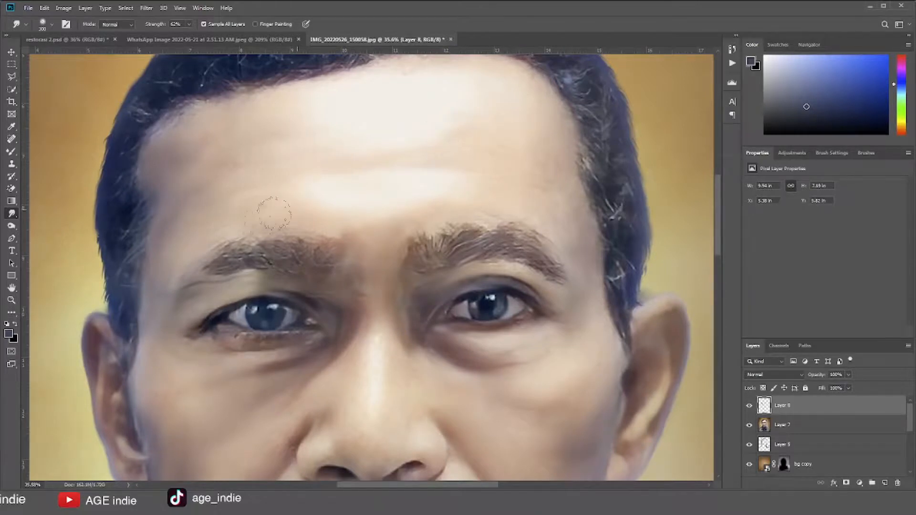
scroll(437, 358, down, 3)
key([)
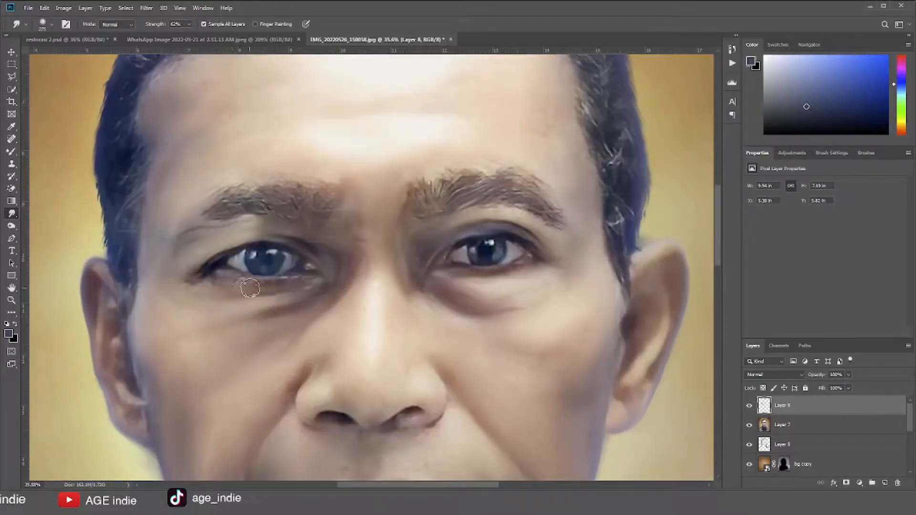
drag(250, 288, 327, 278)
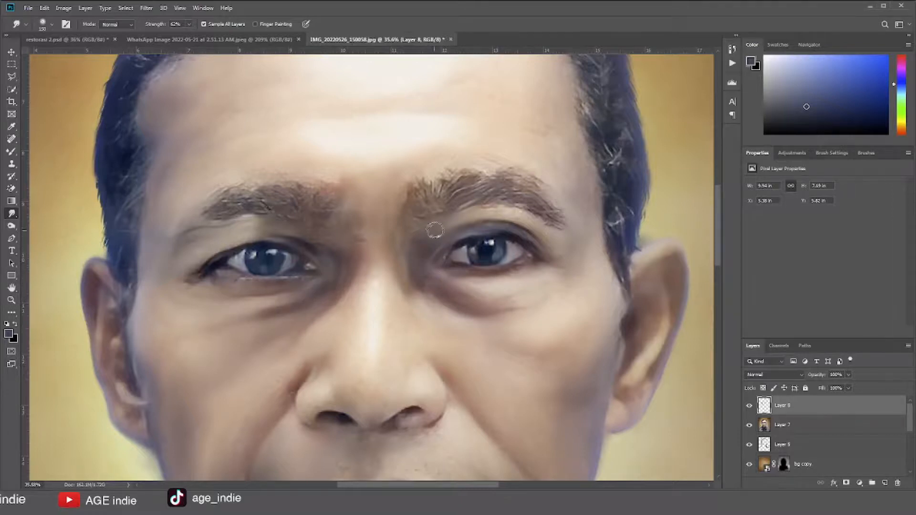
key(s)
mouse_move(618, 186)
mouse_down()
mouse_move(620, 235)
mouse_move(629, 206)
mouse_up()
key(ctrl+z)
Step: Remove the white strands in the hair at the man's left temple with the Content-Aware Spot Healing Brush
key(j)
mouse_move(615, 152)
mouse_down()
mouse_move(613, 165)
mouse_move(635, 158)
mouse_move(625, 145)
mouse_up()
drag(608, 102, 614, 253)
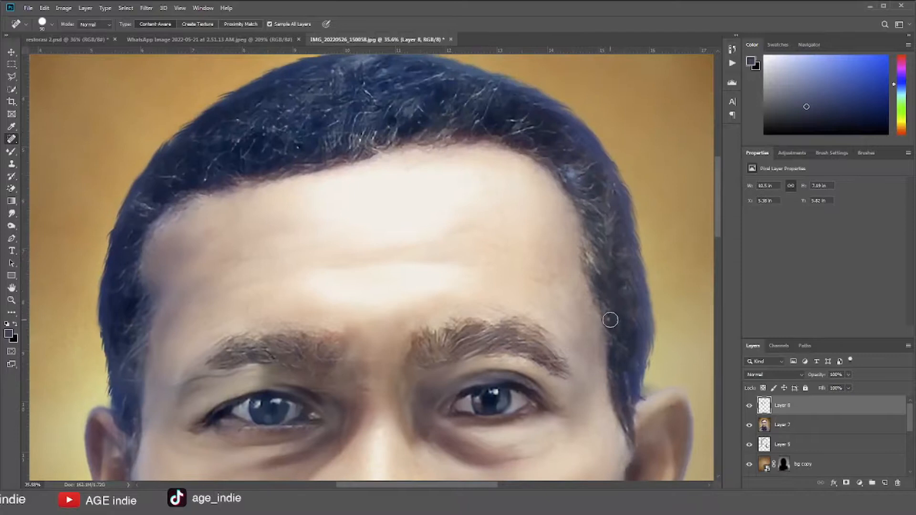
drag(572, 167, 606, 225)
Step: Heal the stray light strands across the crown, along the front hairline and at the man's right temple
drag(369, 91, 379, 104)
drag(525, 131, 514, 115)
drag(478, 93, 494, 94)
drag(138, 215, 147, 206)
Step: Heal the spot at the inner end of the man's left eyebrow and smudge the skin beneath his nose
drag(300, 323, 339, 175)
drag(424, 345, 409, 291)
drag(475, 145, 455, 150)
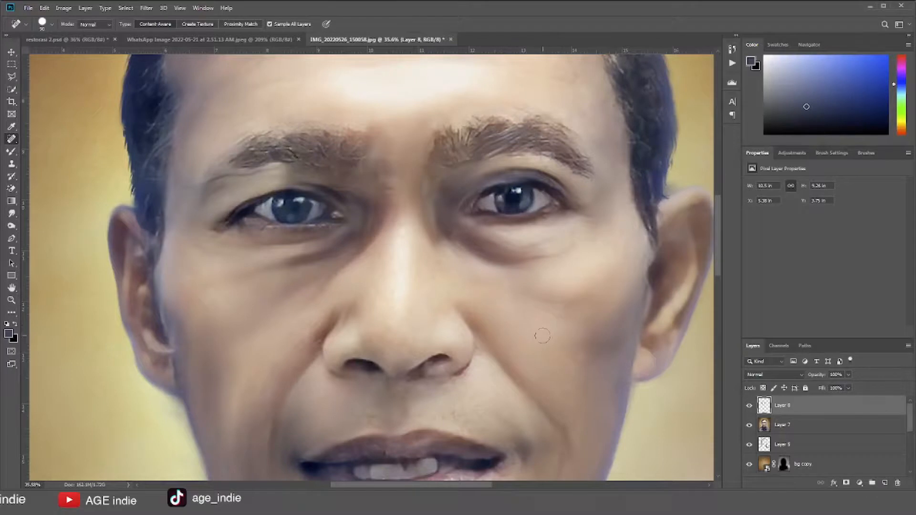
drag(508, 400, 517, 339)
key(r)
drag(449, 314, 436, 329)
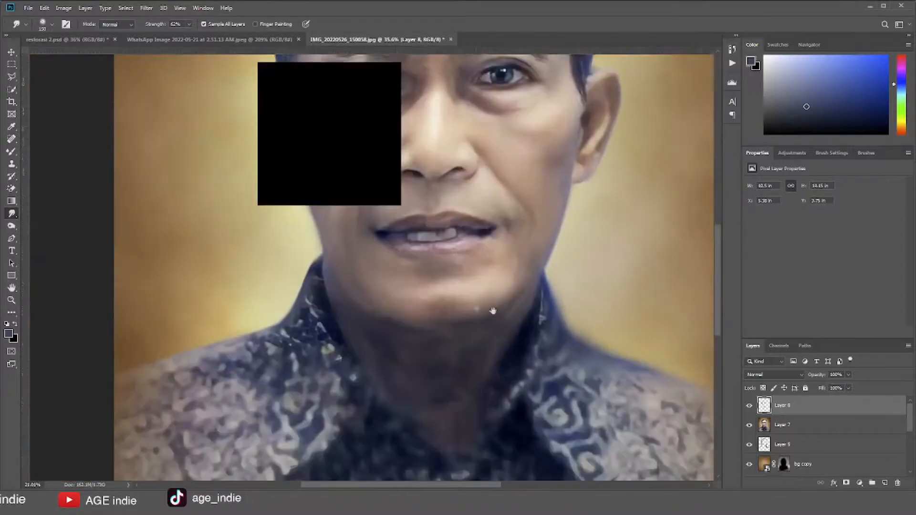
Step: Smudge the rough specks along both collar edges and the neck opening of the shirt
drag(539, 321, 544, 304)
mouse_move(315, 316)
mouse_down()
mouse_move(290, 345)
mouse_move(286, 337)
mouse_up()
drag(478, 361, 463, 382)
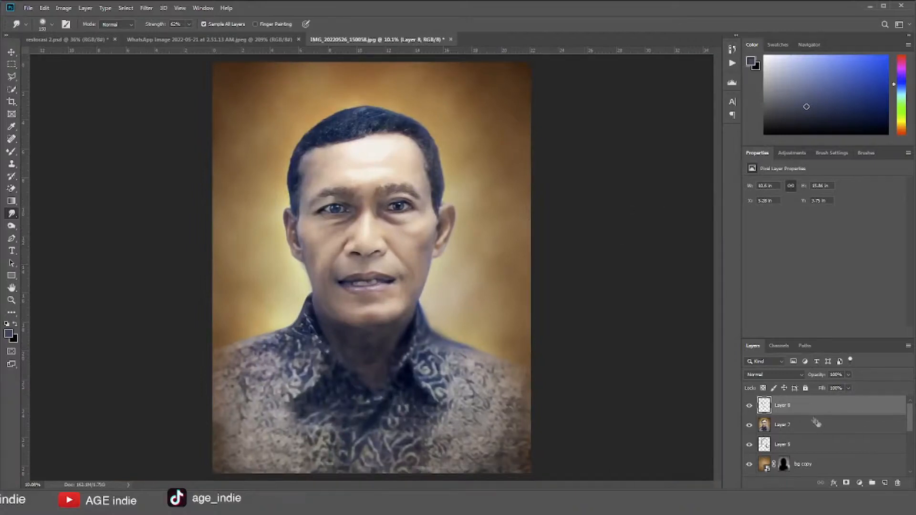
Step: Stamp the visible layers into a new layer and add a Color Lookup adjustment above it using the 2Strip.look 3DLUT
key(ctrl+shift+alt+e)
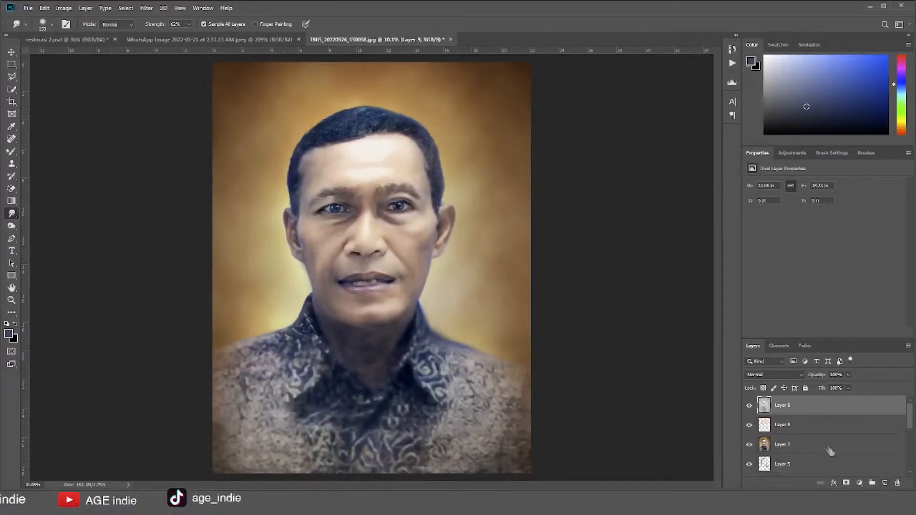
click(861, 484)
click(884, 432)
click(857, 185)
click(853, 195)
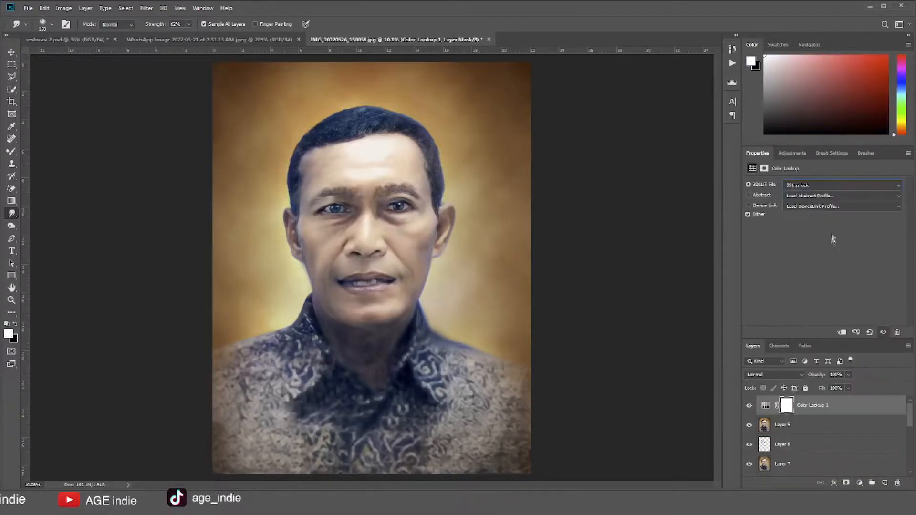
Step: Reduce the Color Lookup layer's opacity to 9% and deselect all layers
click(766, 405)
click(847, 374)
drag(849, 386, 808, 399)
click(815, 269)
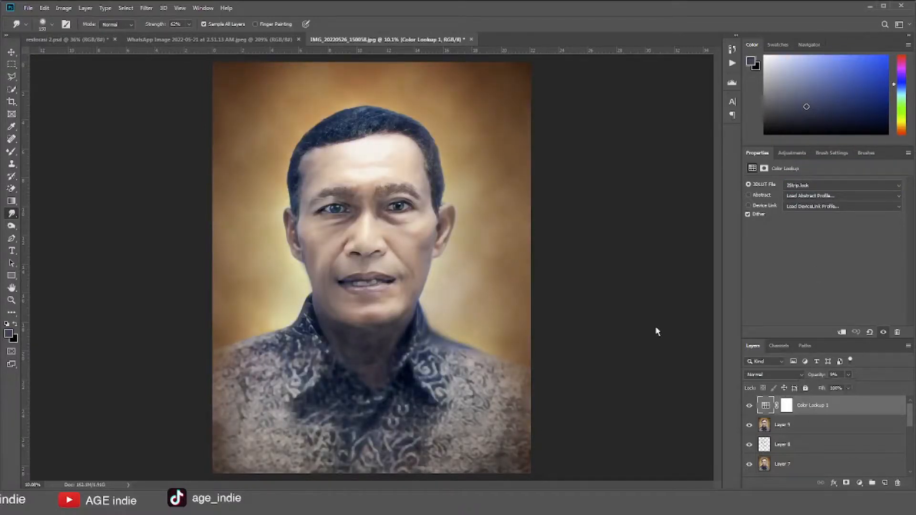
click(11, 52)
click(112, 152)
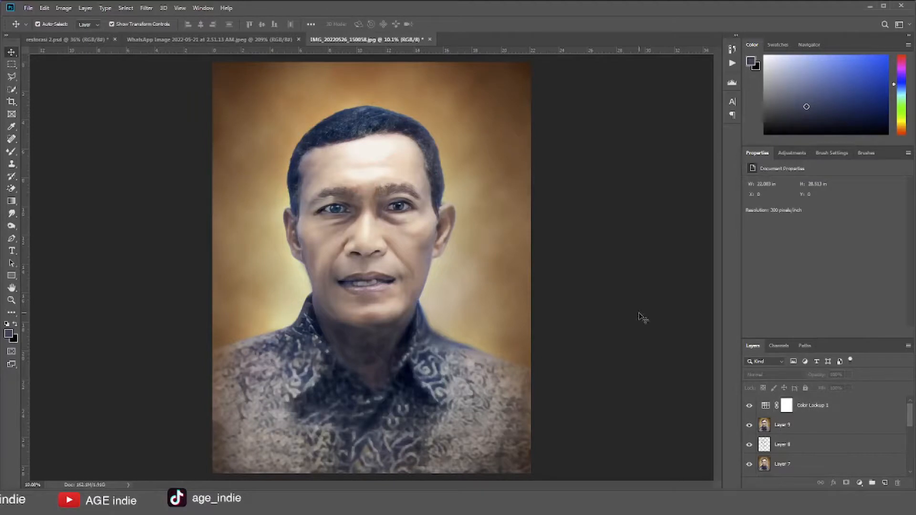